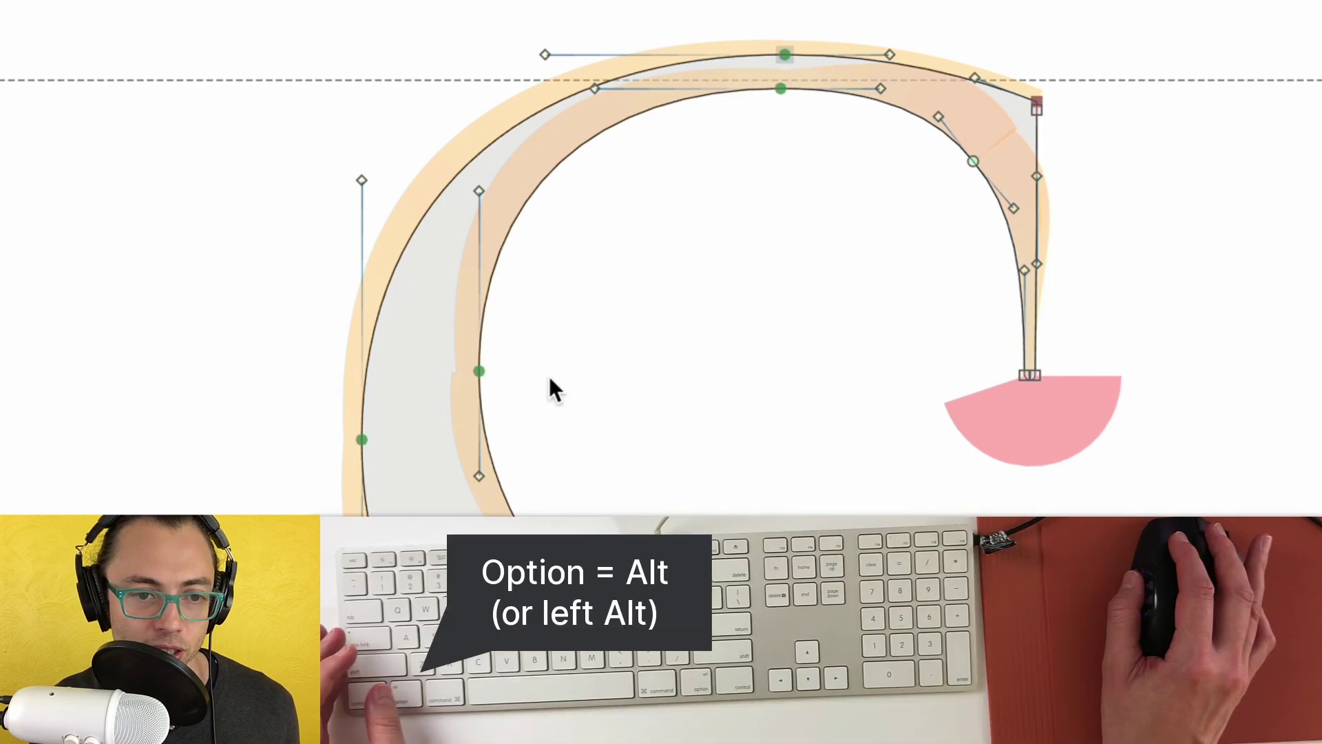
- Nudge the leftmost node of the inner curve slightly while keeping both of its handles in place
{"action": "key", "text": "alt"}
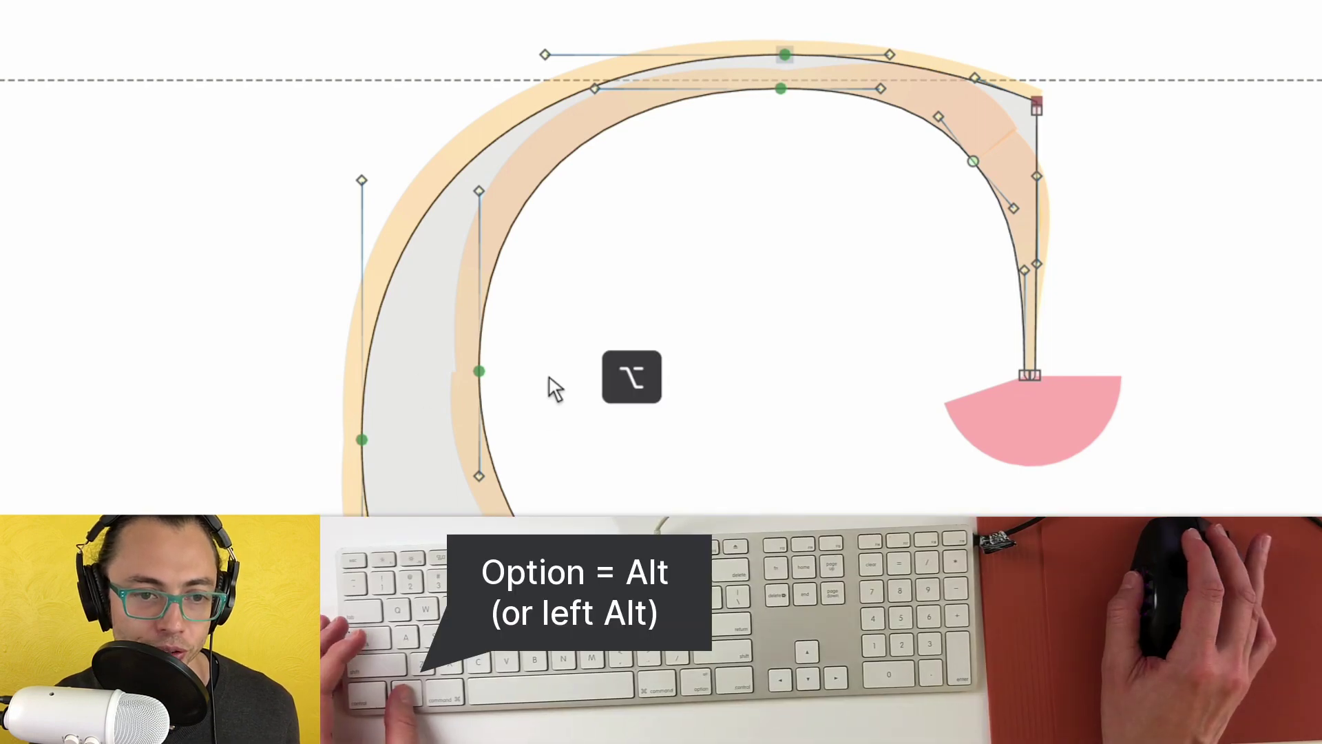
{"action": "left_click", "coordinate": [479, 372]}
{"action": "key", "text": "alt"}
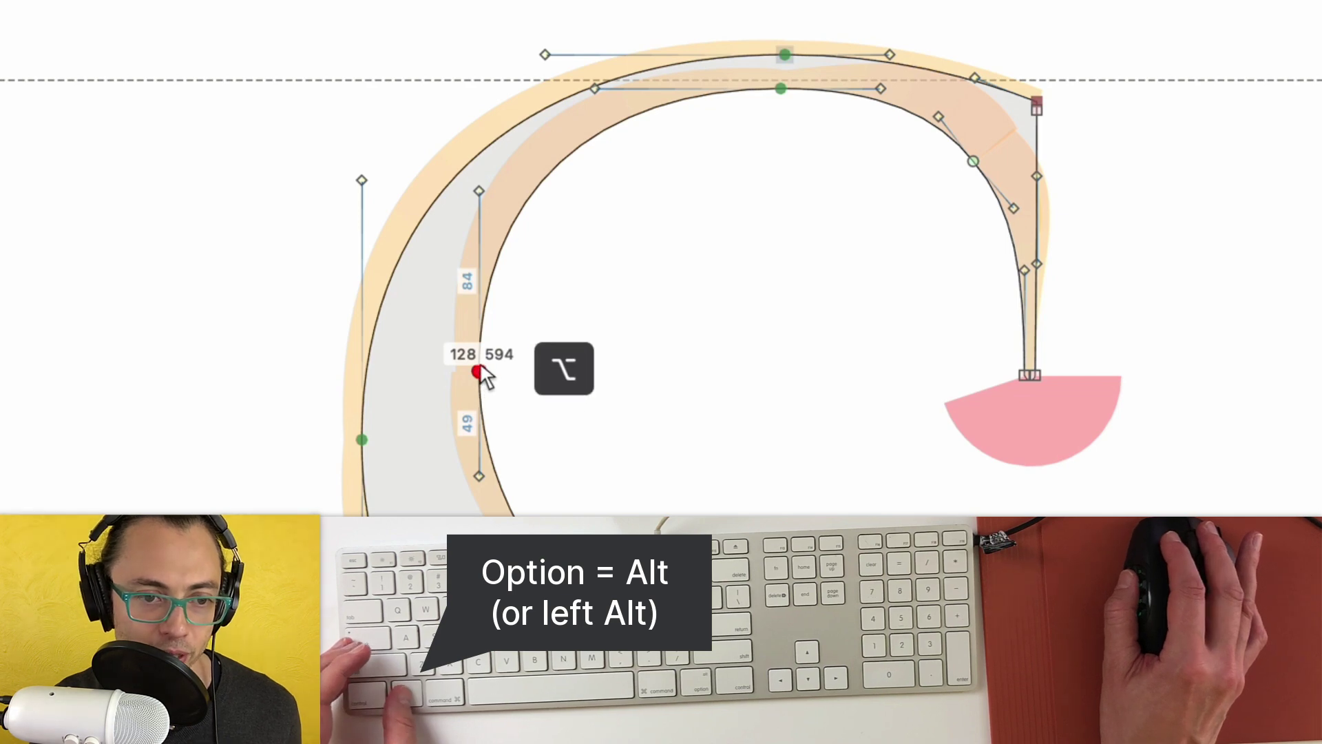
{"action": "mouse_move", "coordinate": [480, 370]}
{"action": "left_mouse_down"}
{"action": "mouse_move", "coordinate": [482, 344]}
{"action": "mouse_move", "coordinate": [479, 370]}
{"action": "left_mouse_up"}
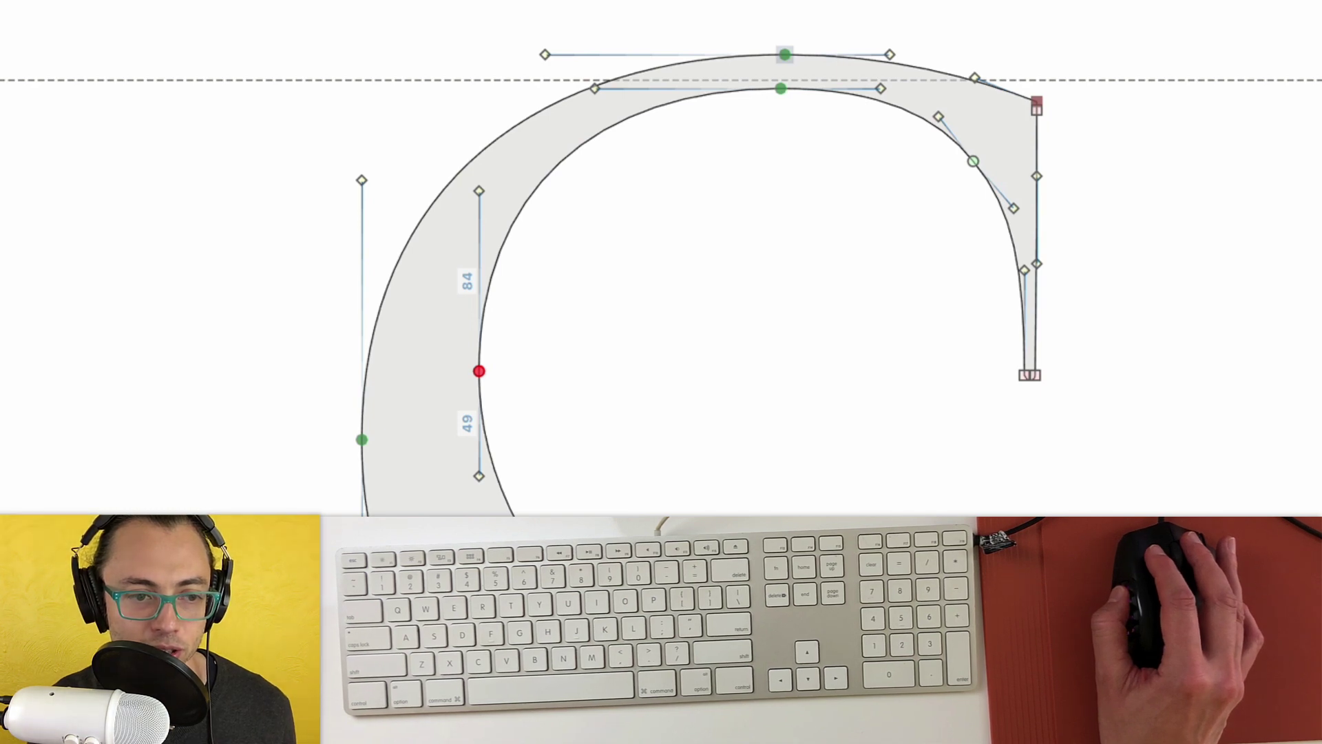
{"action": "key", "text": "alt"}
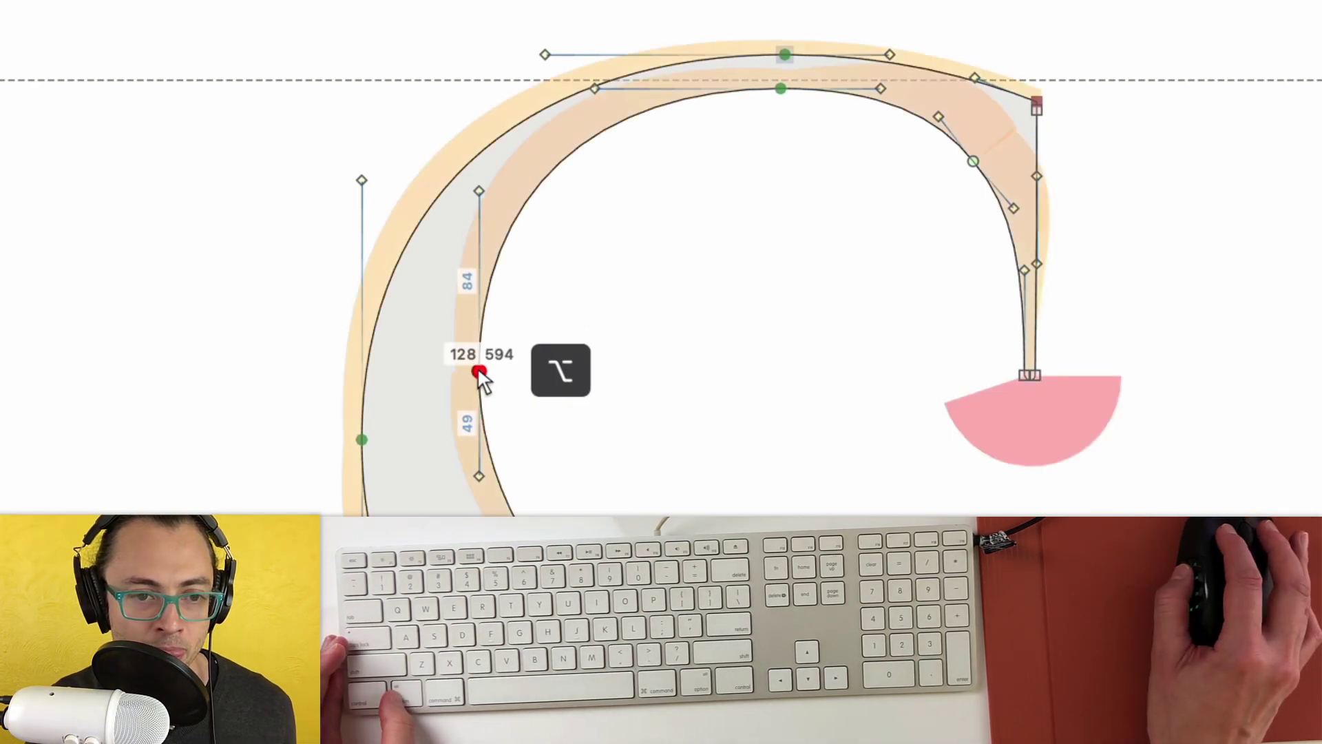
{"action": "left_click_drag", "start_coordinate": [480, 372], "coordinate": [479, 360]}
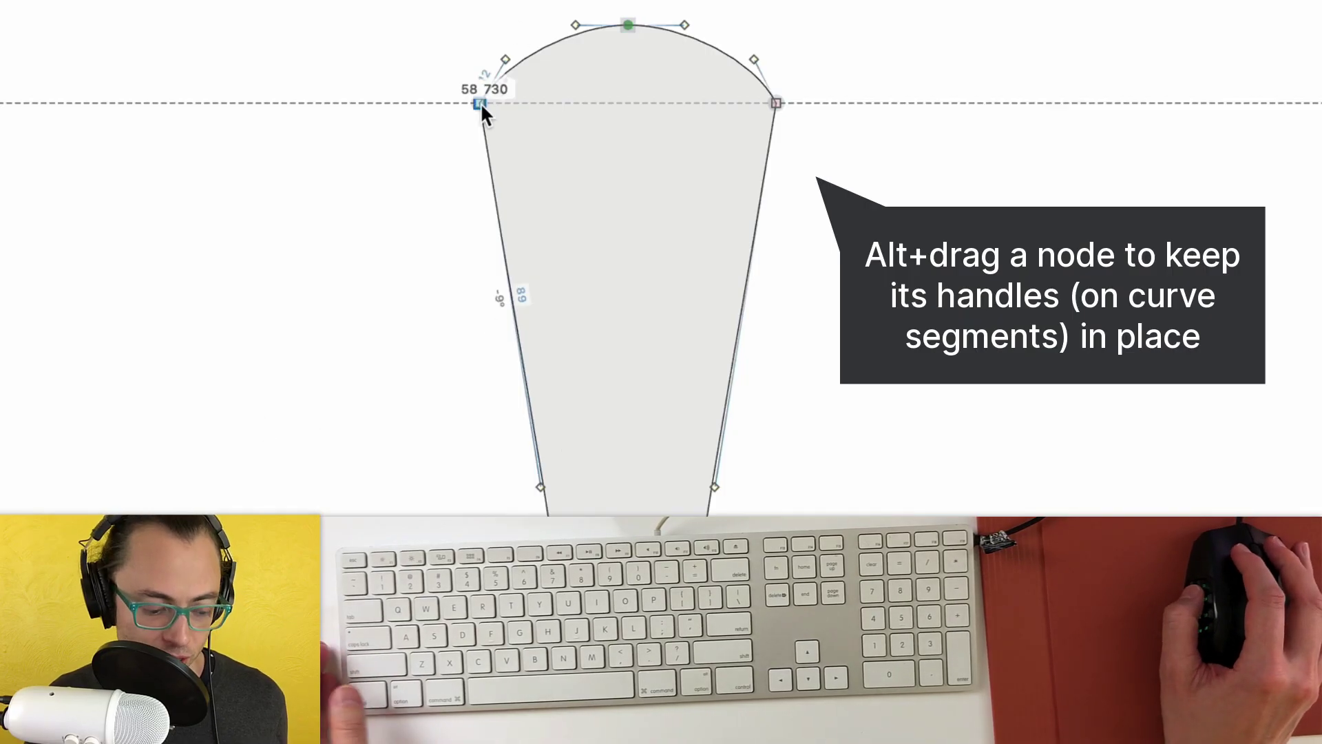
- Move the upper-left corner node of the quotesingle slightly while keeping its curve handles fixed
{"action": "key", "text": "alt"}
{"action": "mouse_move", "coordinate": [481, 103]}
{"action": "left_mouse_down"}
{"action": "mouse_move", "coordinate": [555, 124]}
{"action": "mouse_move", "coordinate": [570, 157]}
{"action": "mouse_move", "coordinate": [488, 155]}
{"action": "mouse_move", "coordinate": [420, 106]}
{"action": "mouse_move", "coordinate": [530, 119]}
{"action": "mouse_move", "coordinate": [484, 102]}
{"action": "left_mouse_up"}
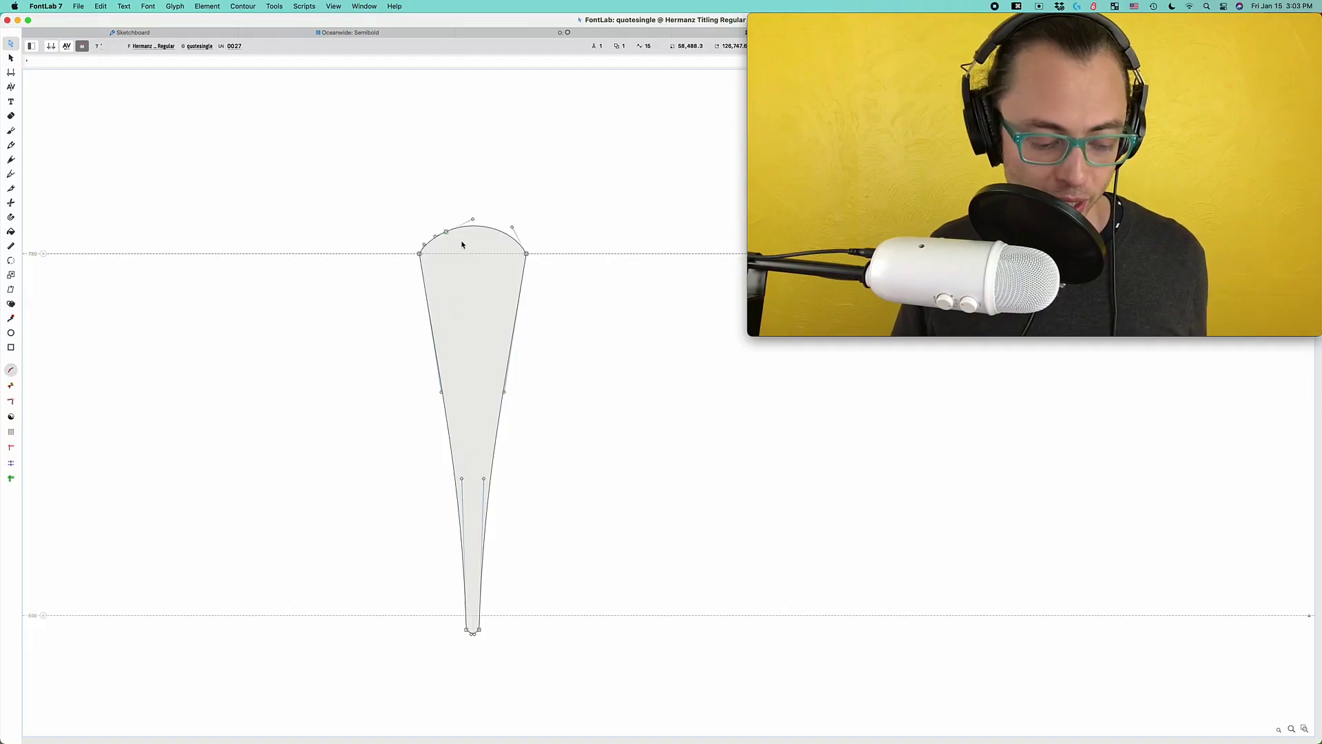
- Slide the smooth node on the quotesingle's rounded cap along the curve while preserving the cap's shape
{"action": "left_click", "coordinate": [447, 234], "text": "alt+super"}
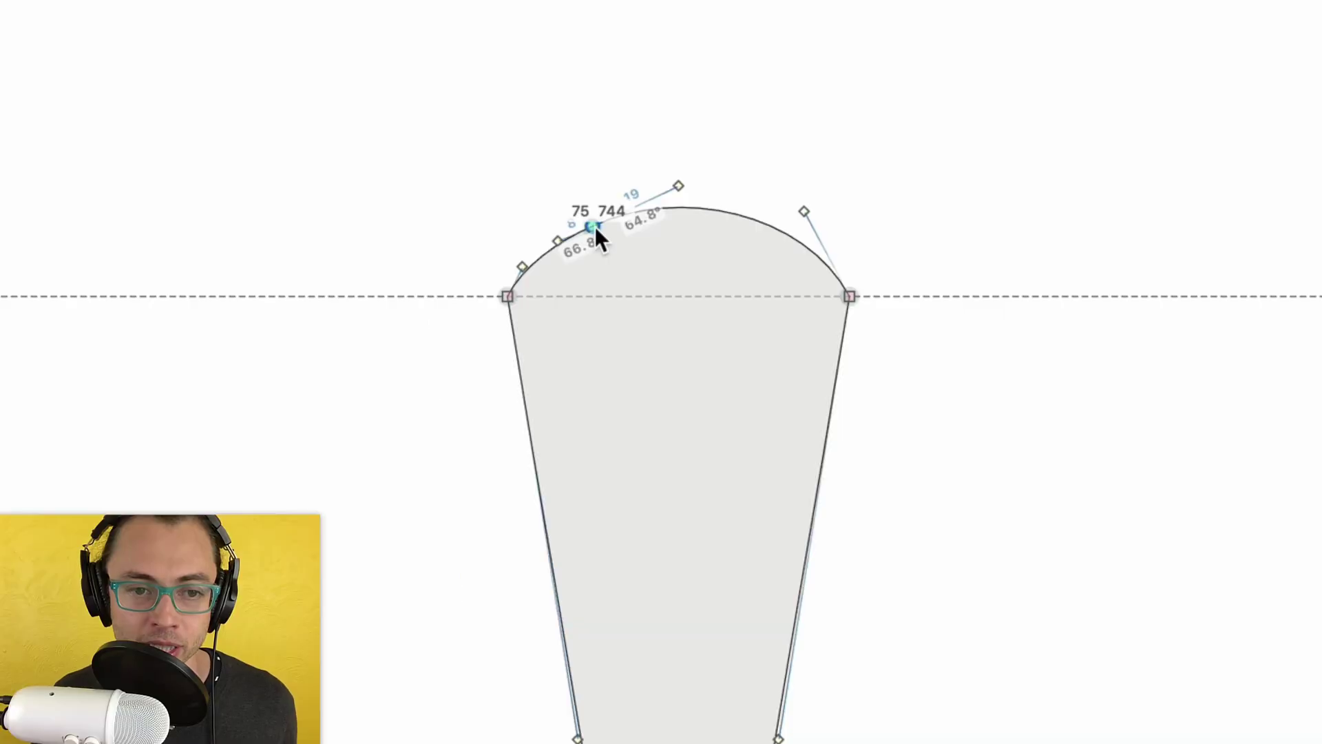
{"action": "left_click_drag", "start_coordinate": [595, 226], "coordinate": [775, 199]}
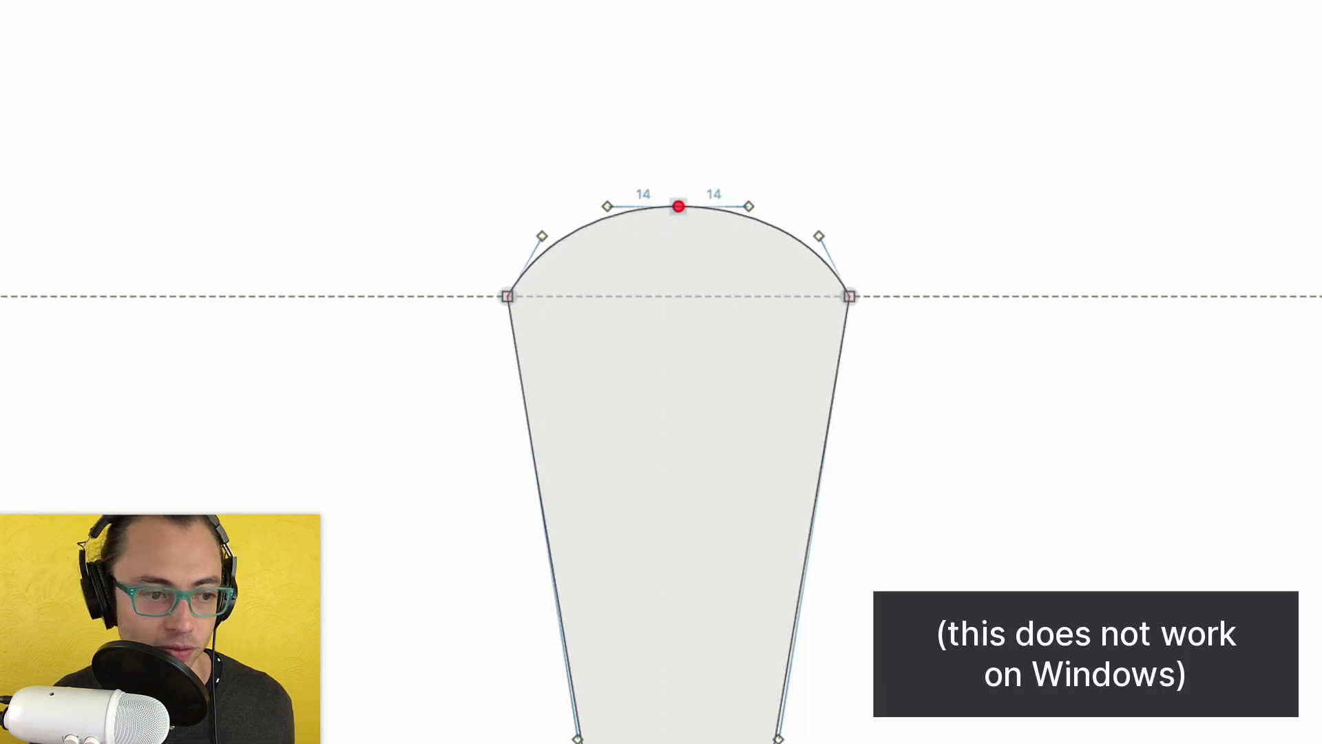
{"action": "mouse_move", "coordinate": [680, 205]}
{"action": "left_mouse_down"}
{"action": "mouse_move", "coordinate": [570, 216]}
{"action": "mouse_move", "coordinate": [678, 207]}
{"action": "left_mouse_up"}
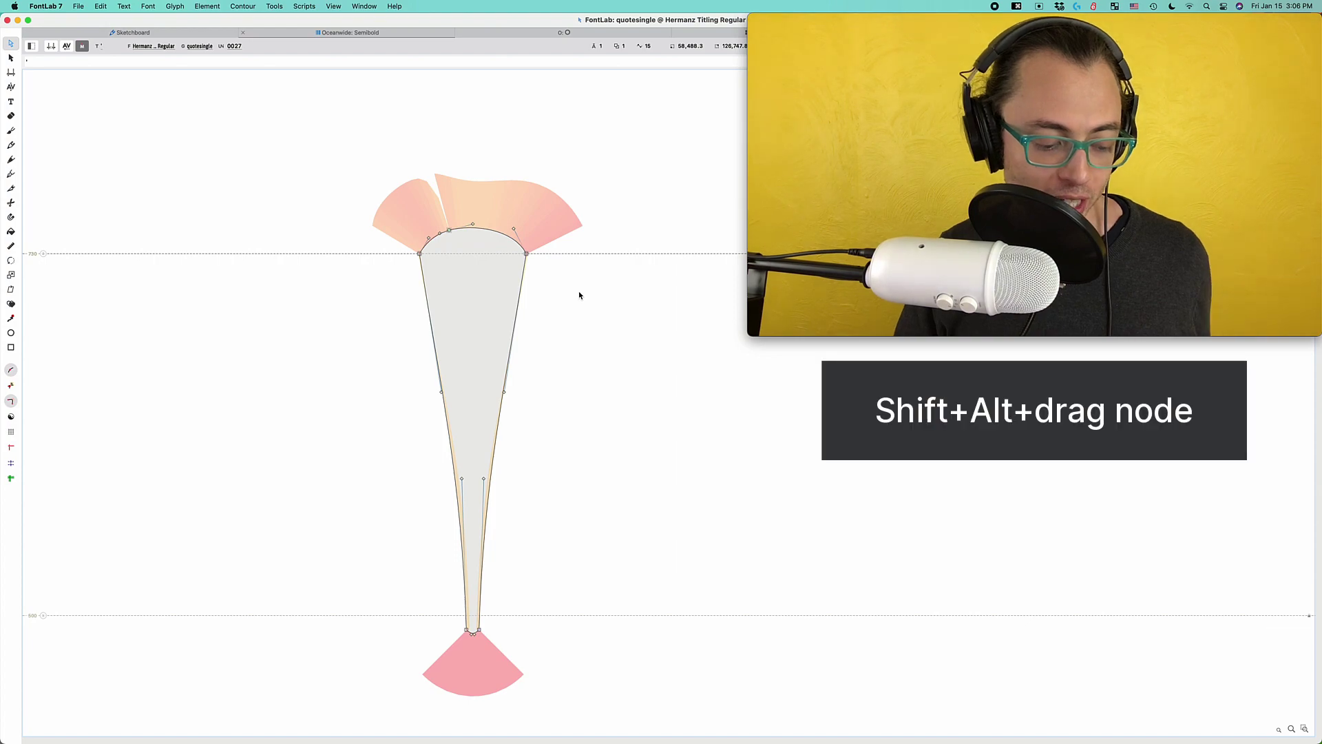
- Slide the cap's smooth node back and forth along the top arc, preserving its curvature, and finish near the centre
{"action": "left_click_drag", "start_coordinate": [449, 232], "coordinate": [472, 225]}
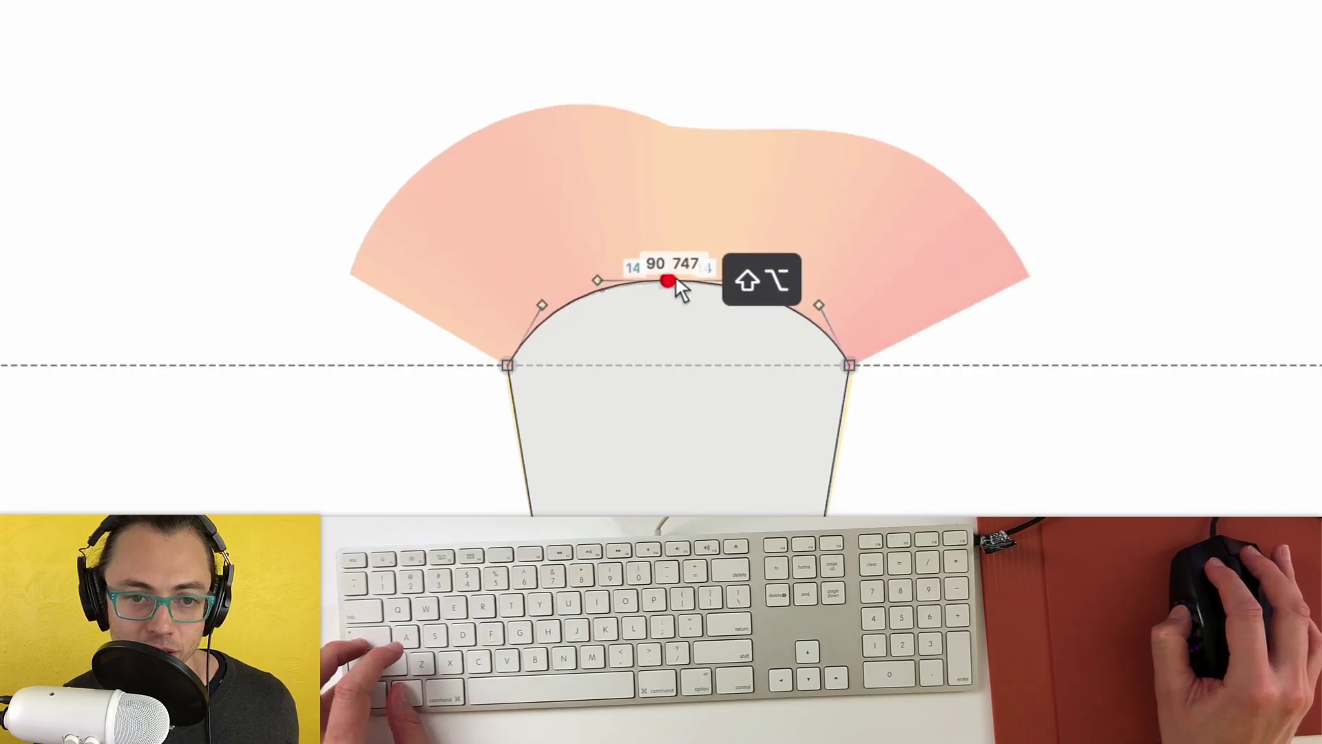
{"action": "mouse_move", "coordinate": [675, 278]}
{"action": "left_mouse_down"}
{"action": "mouse_move", "coordinate": [760, 285]}
{"action": "mouse_move", "coordinate": [657, 271]}
{"action": "left_mouse_up"}
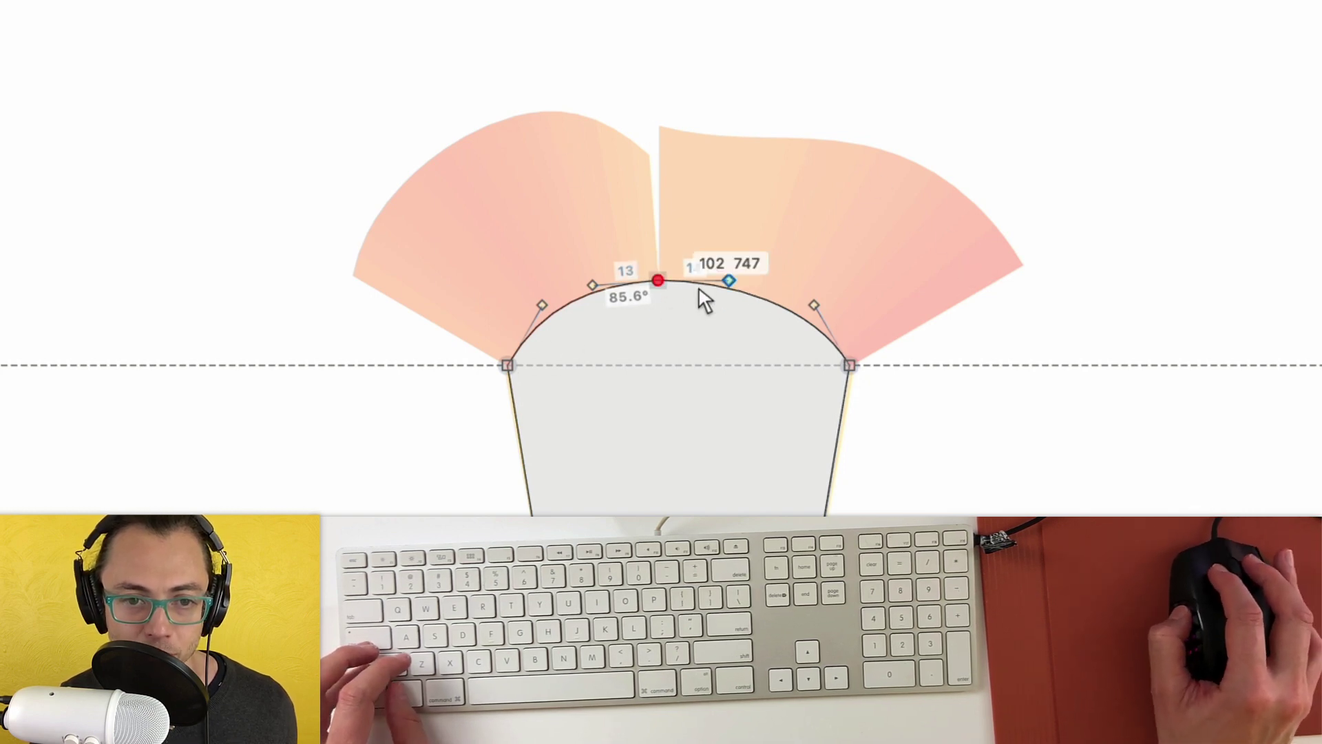
{"action": "mouse_move", "coordinate": [655, 283]}
{"action": "left_mouse_down"}
{"action": "mouse_move", "coordinate": [805, 310]}
{"action": "mouse_move", "coordinate": [728, 182]}
{"action": "mouse_move", "coordinate": [713, 13]}
{"action": "mouse_move", "coordinate": [696, 3]}
{"action": "mouse_move", "coordinate": [687, 280]}
{"action": "mouse_move", "coordinate": [599, 289]}
{"action": "mouse_move", "coordinate": [723, 283]}
{"action": "mouse_move", "coordinate": [678, 280]}
{"action": "left_mouse_up"}
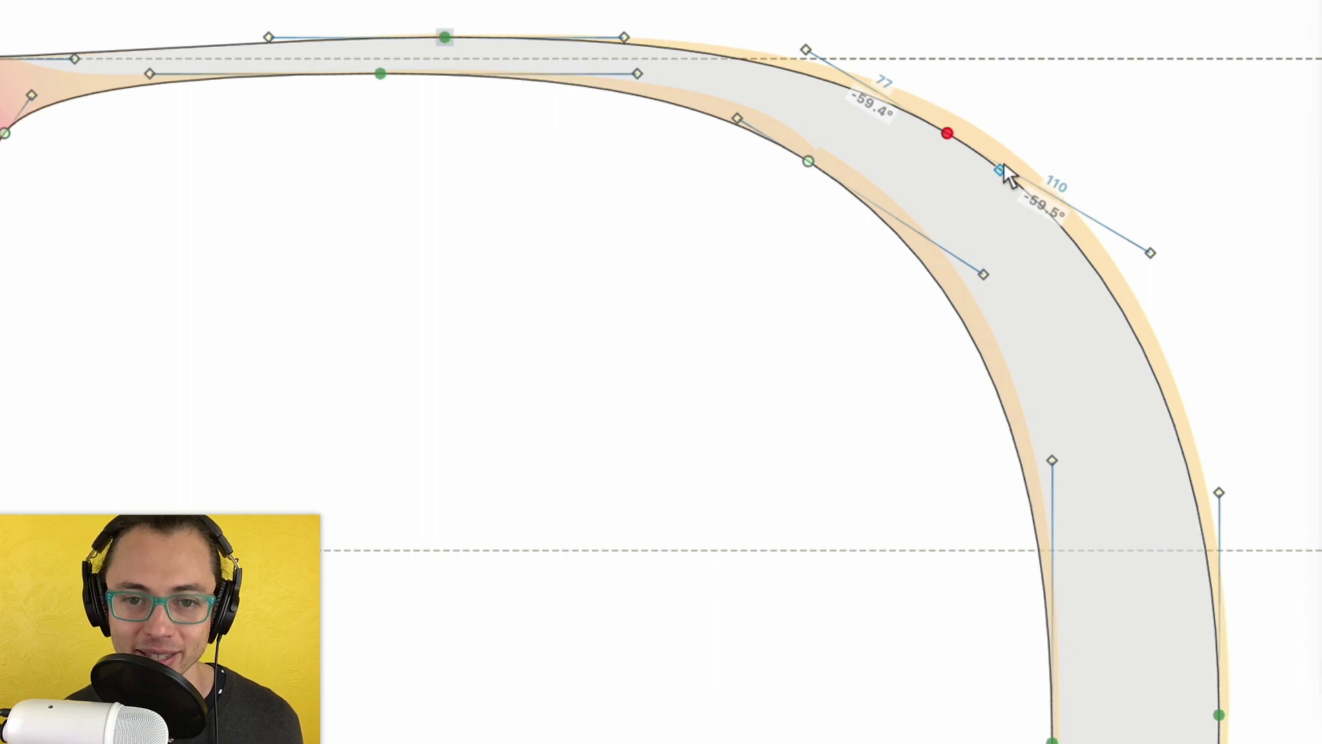
- Slide the smooth node on the outer shoulder curve down along the contour and back up, preserving the curve's shape
{"action": "left_click_drag", "start_coordinate": [1002, 164], "coordinate": [994, 147]}
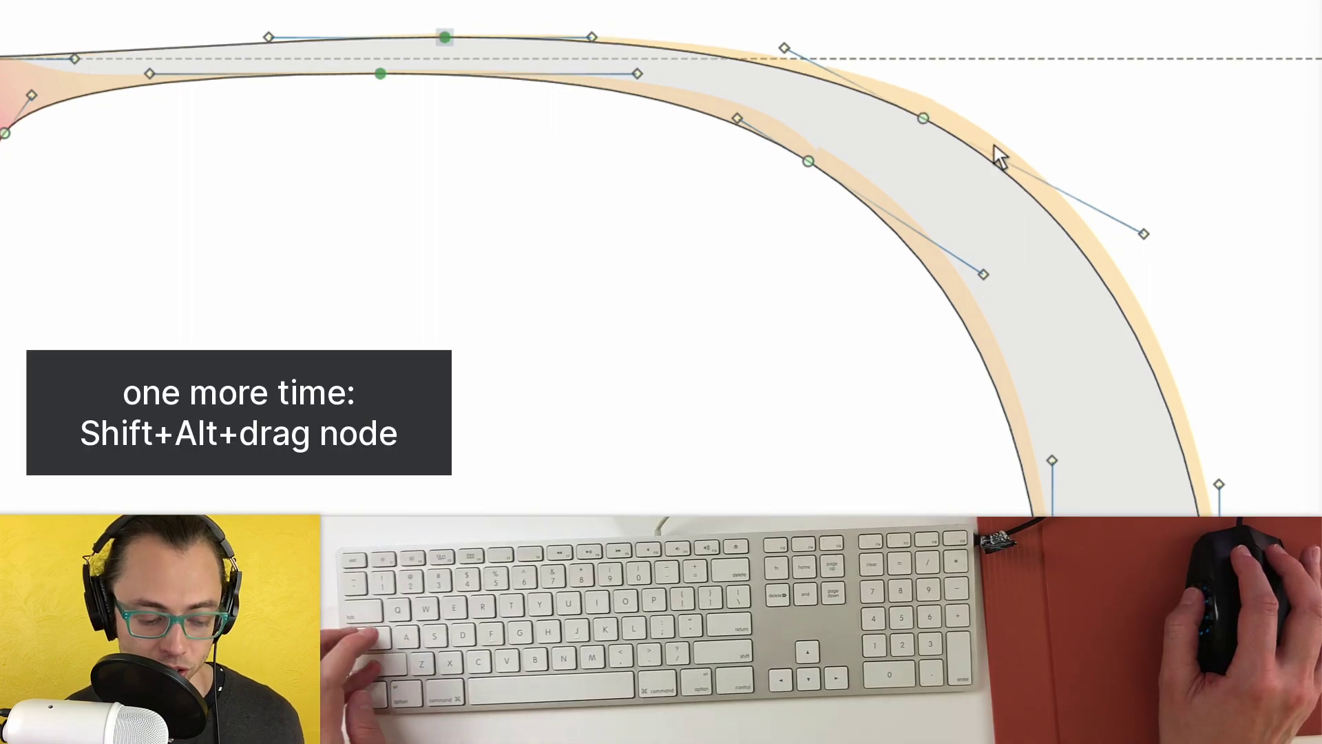
{"action": "left_click_drag", "start_coordinate": [923, 117], "coordinate": [1098, 355]}
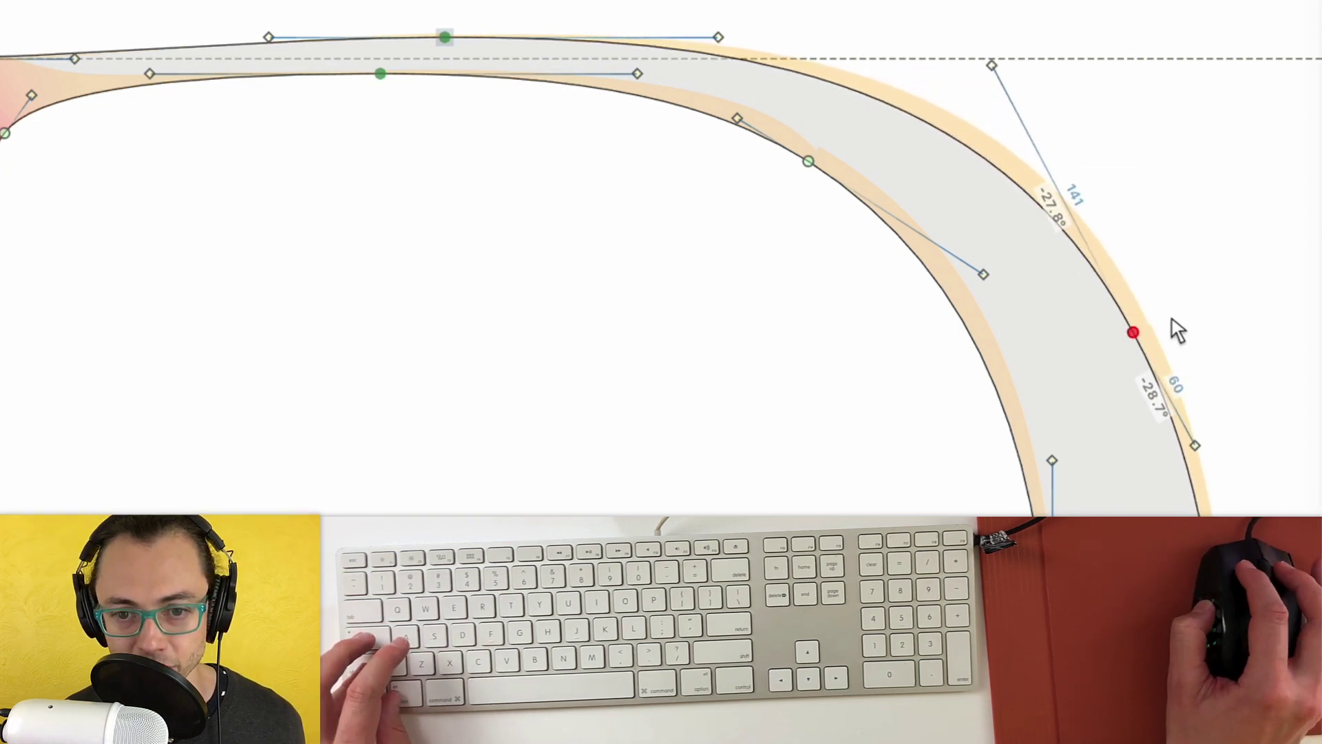
{"action": "left_click_drag", "start_coordinate": [1143, 344], "coordinate": [953, 121]}
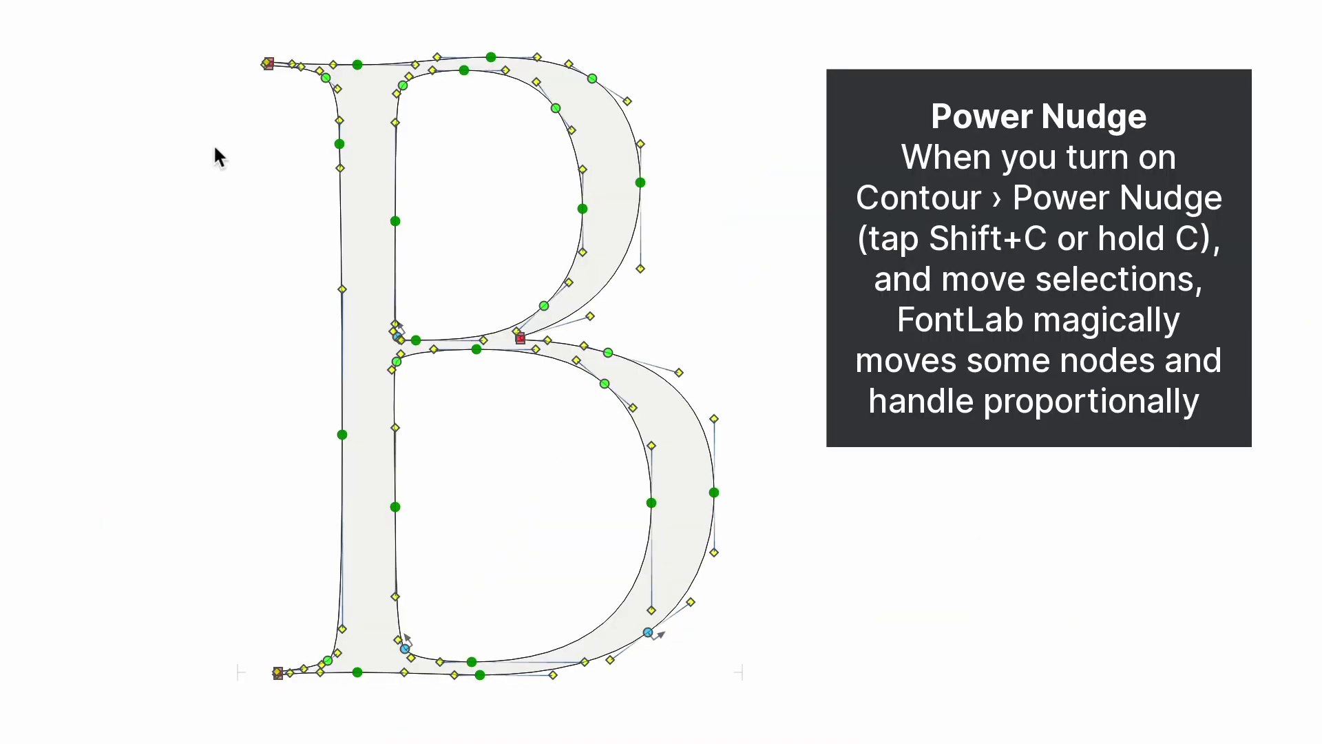
- Lower the top of the B by moving its upper nodes straight down with Power Nudge
{"action": "left_click_drag", "start_coordinate": [189, 6], "coordinate": [354, 88]}
{"action": "key", "text": "shift"}
{"action": "left_click_drag", "start_coordinate": [466, 72], "coordinate": [465, 165]}
- Narrow the B's upper bowl by moving its rightmost outer and inner nodes horizontally left, placing the inner node at about 360, 502
{"action": "left_click", "coordinate": [682, 234]}
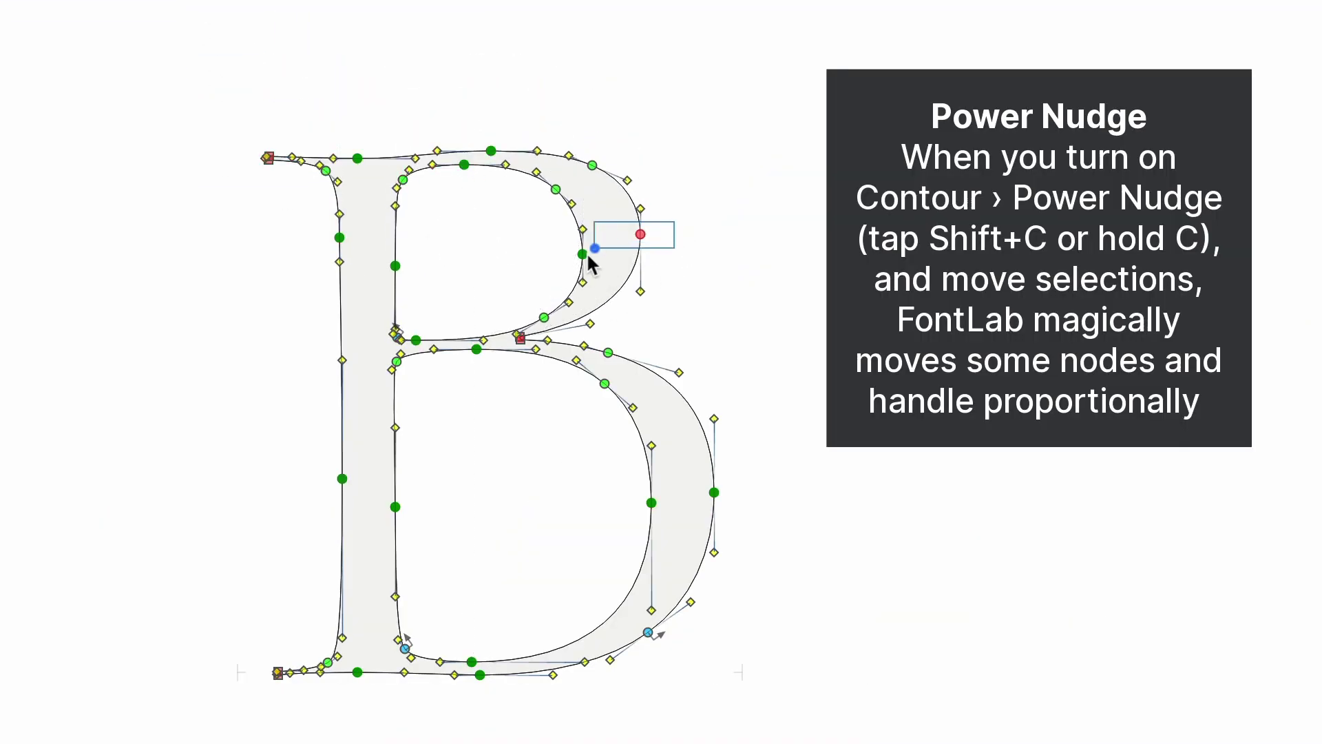
{"action": "key", "text": "shift"}
{"action": "left_click_drag", "start_coordinate": [581, 259], "coordinate": [544, 263]}
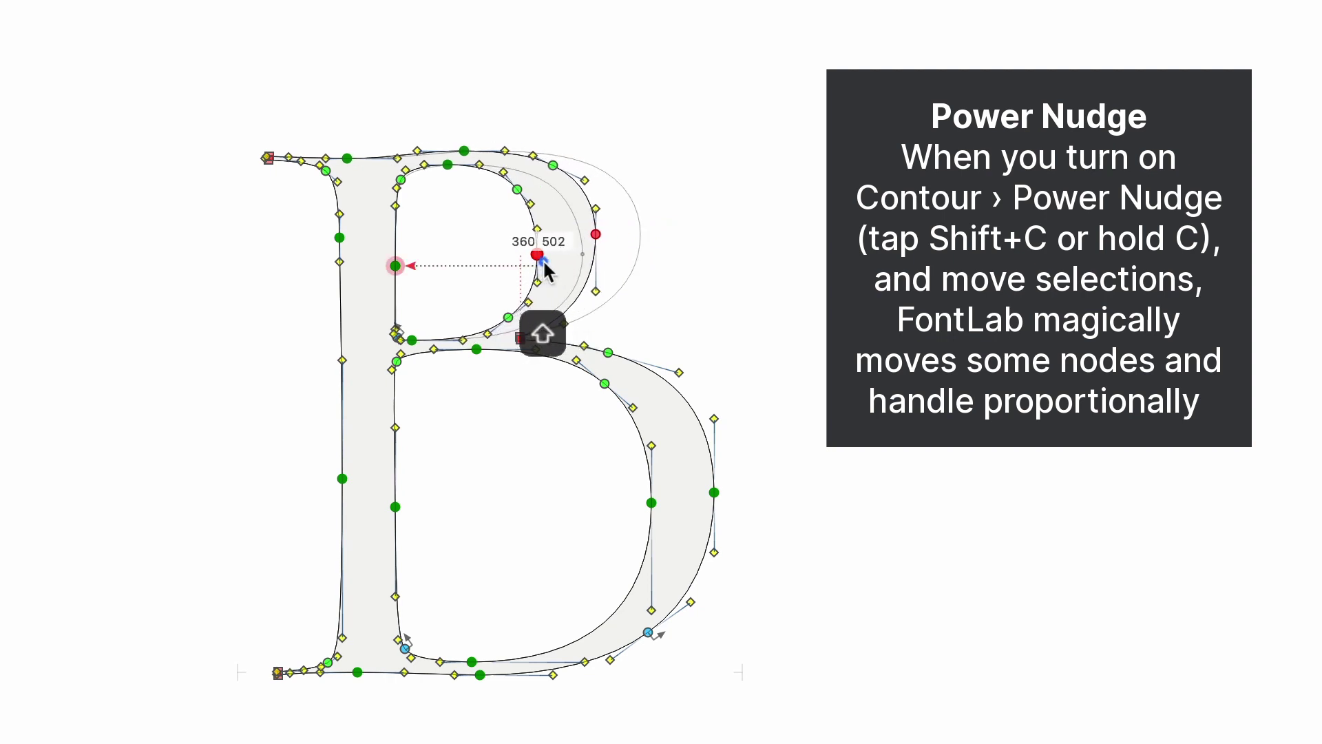
- Narrow the B's lower bowl by moving its rightmost nodes horizontally left, placing the outer node at about 504, 216
{"action": "left_click_drag", "start_coordinate": [575, 463], "coordinate": [660, 508]}
{"action": "key", "text": "shift"}
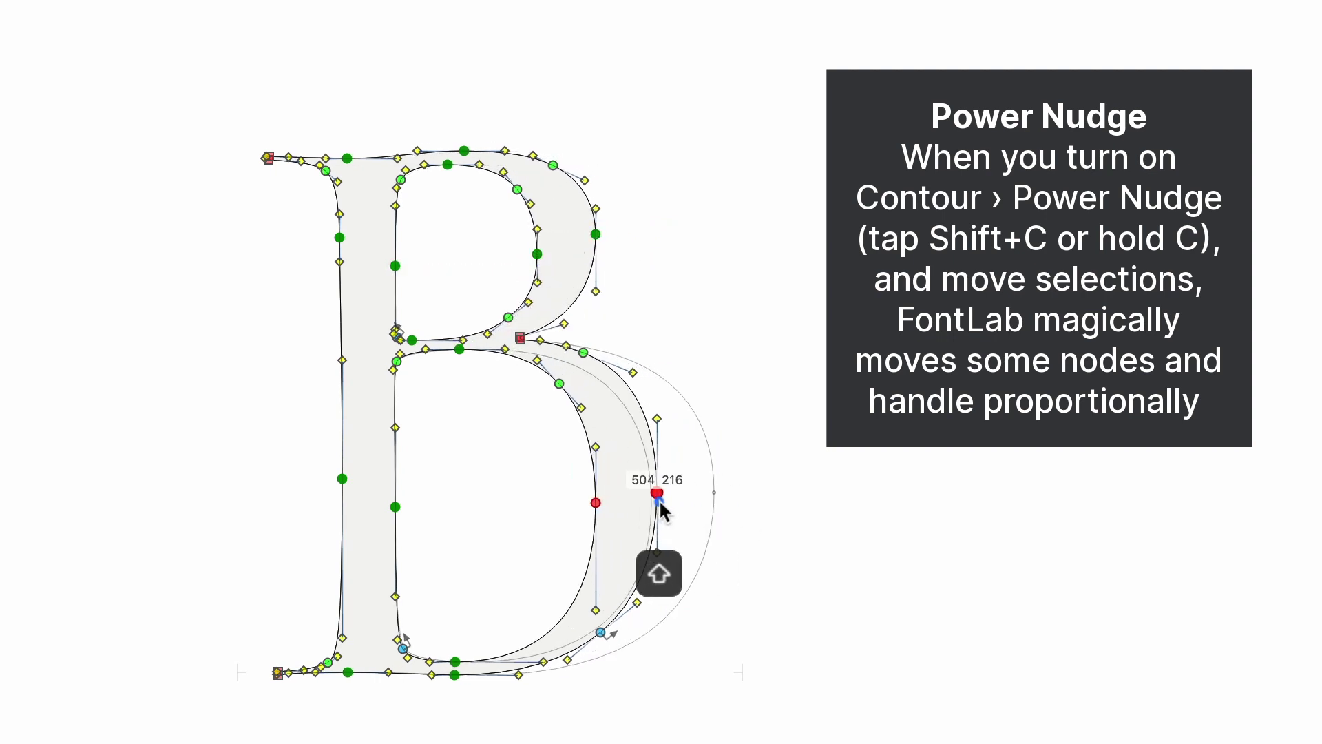
{"action": "key", "text": "space"}
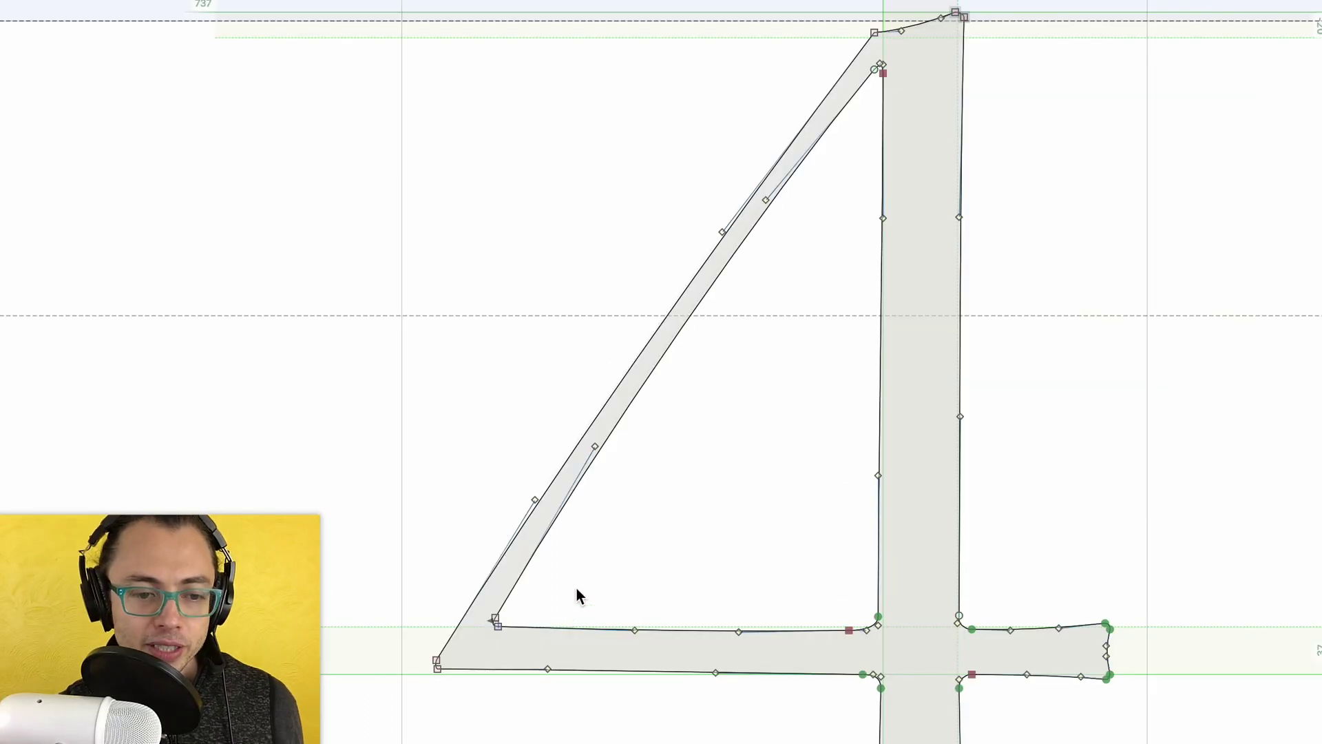
- Try narrowing the 4 by moving its left corner nodes to the right with Power Nudge, and undo the move
{"action": "left_click_drag", "start_coordinate": [576, 590], "coordinate": [387, 742]}
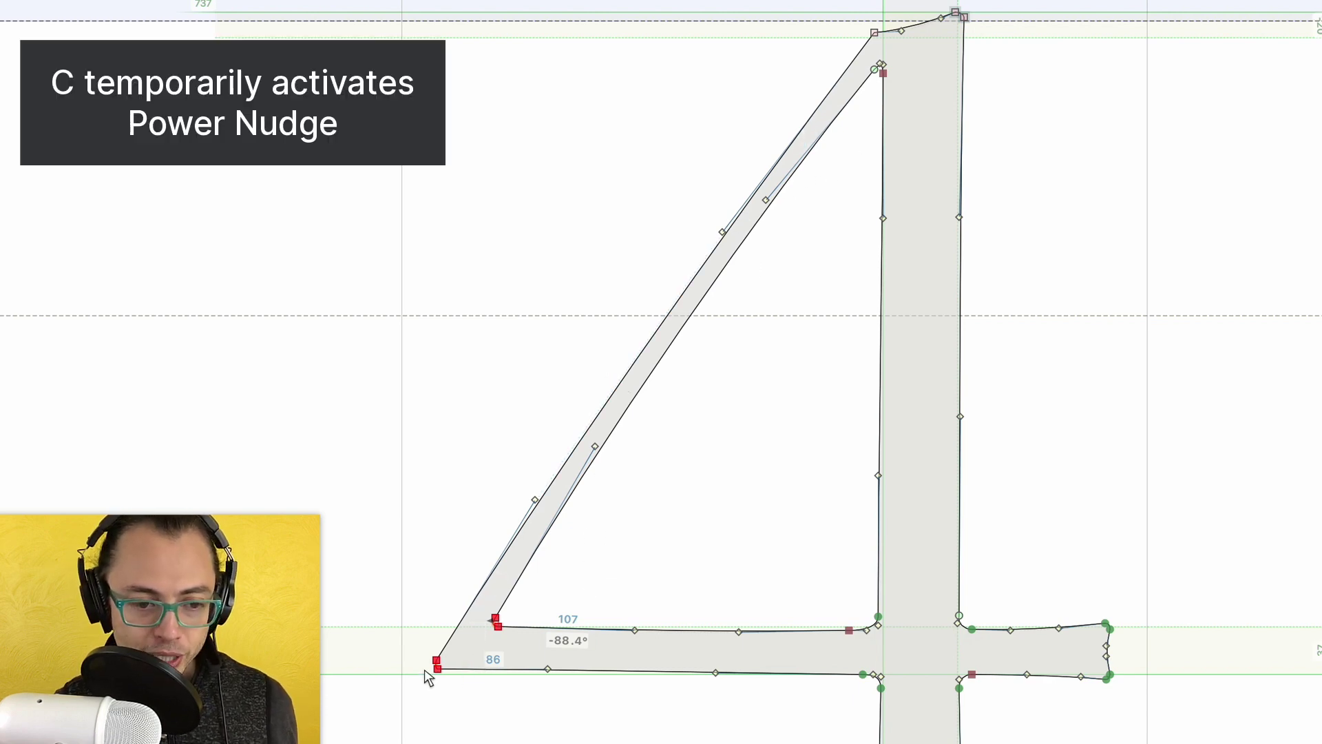
{"action": "left_click_drag", "start_coordinate": [441, 676], "coordinate": [544, 671]}
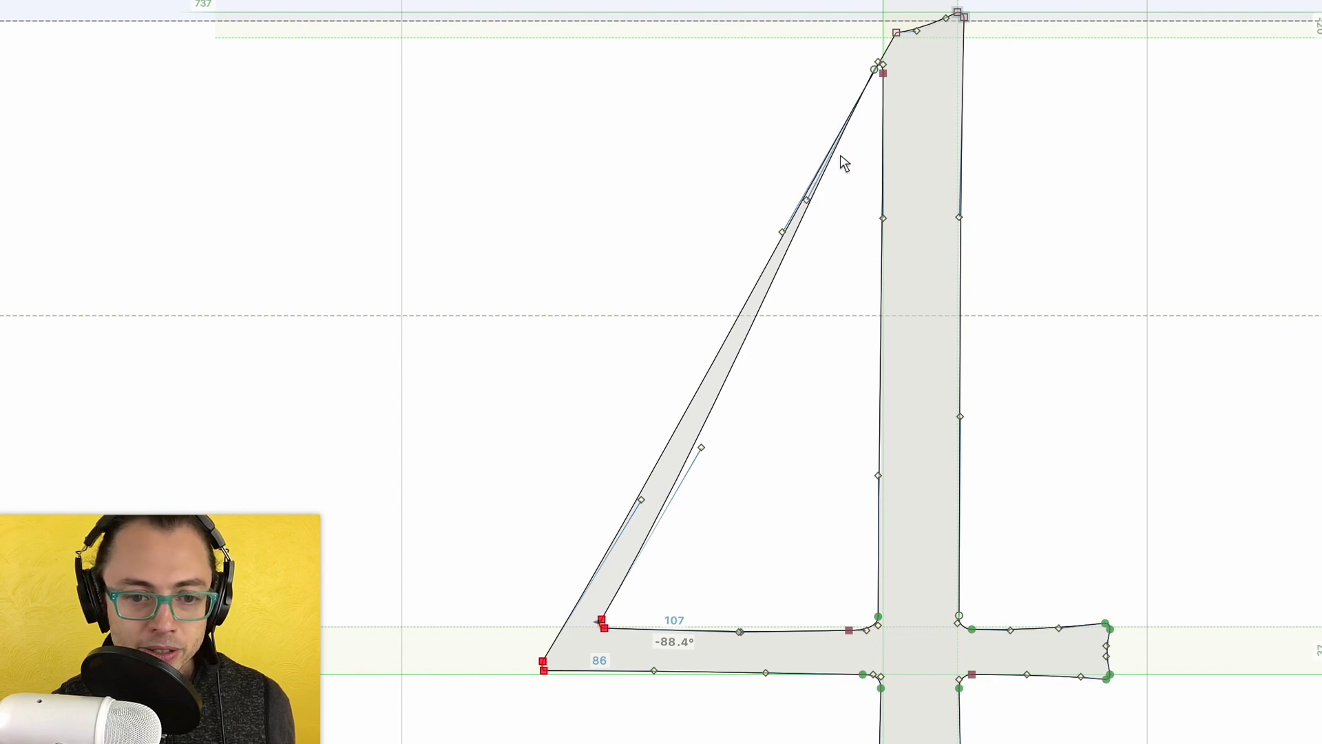
{"action": "key", "text": "ctrl+z"}
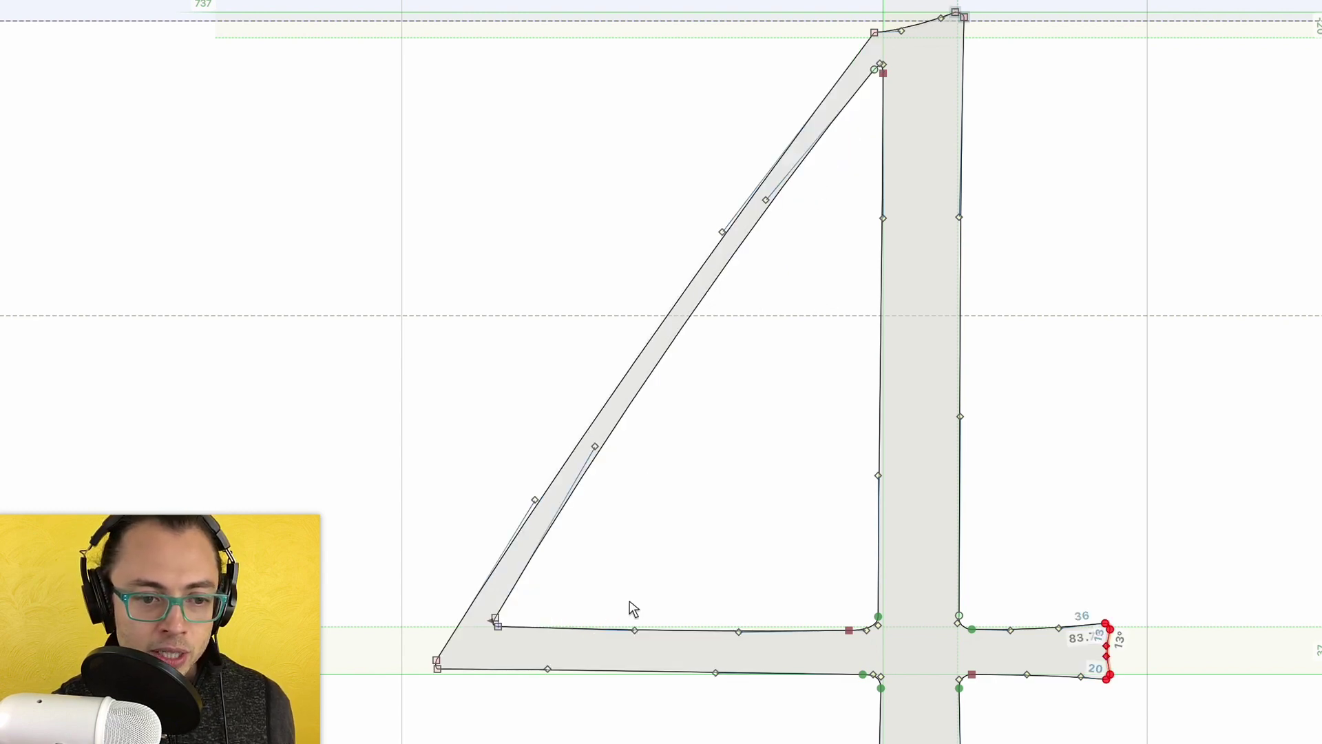
- Using Proportional Nudge, move the 4's left corner nodes to the right and lower the apex nodes of its inner triangle
{"action": "left_click_drag", "start_coordinate": [558, 595], "coordinate": [348, 738]}
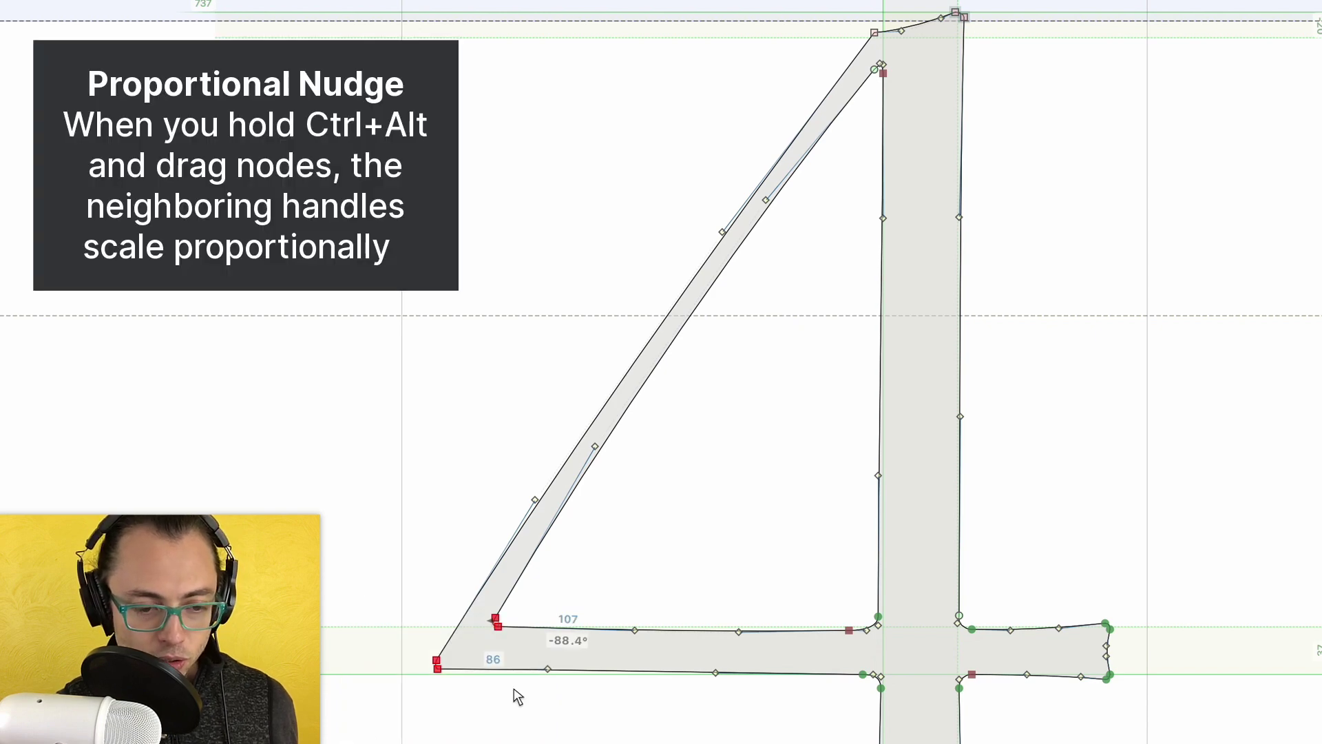
{"action": "left_click_drag", "start_coordinate": [439, 674], "coordinate": [663, 674]}
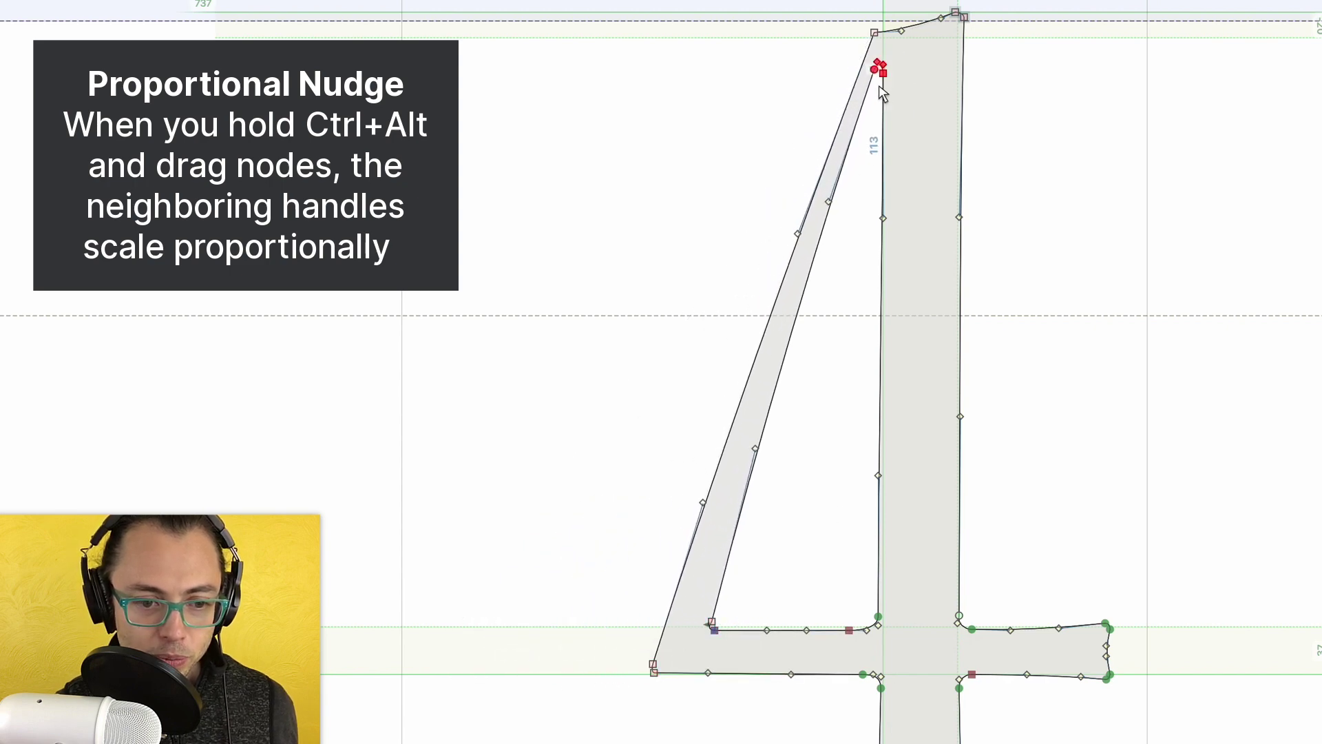
{"action": "left_click_drag", "start_coordinate": [880, 68], "coordinate": [879, 106]}
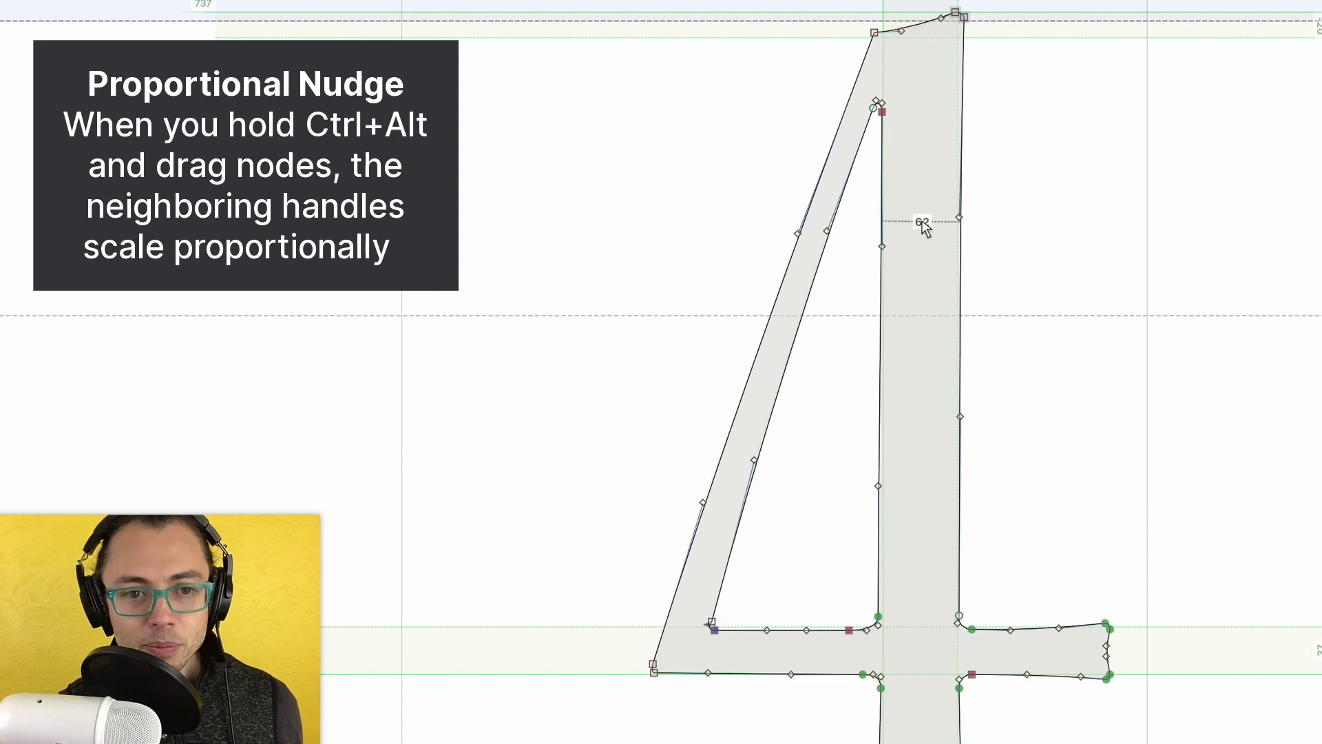
{"action": "key", "text": "grave"}
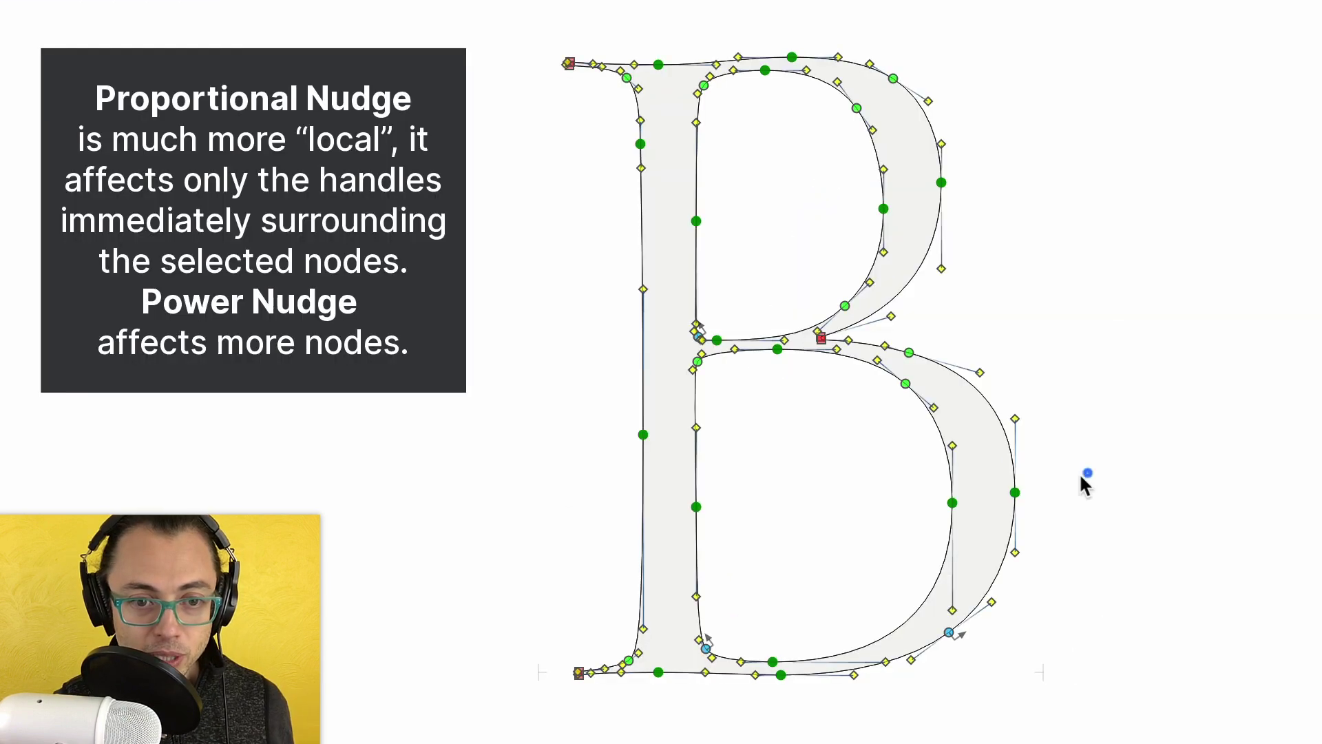
- Widen the B's lower bowl by moving its rightmost nodes with Proportional Nudge, placing the inner node at about 542, 193
{"action": "left_click_drag", "start_coordinate": [1086, 482], "coordinate": [994, 520]}
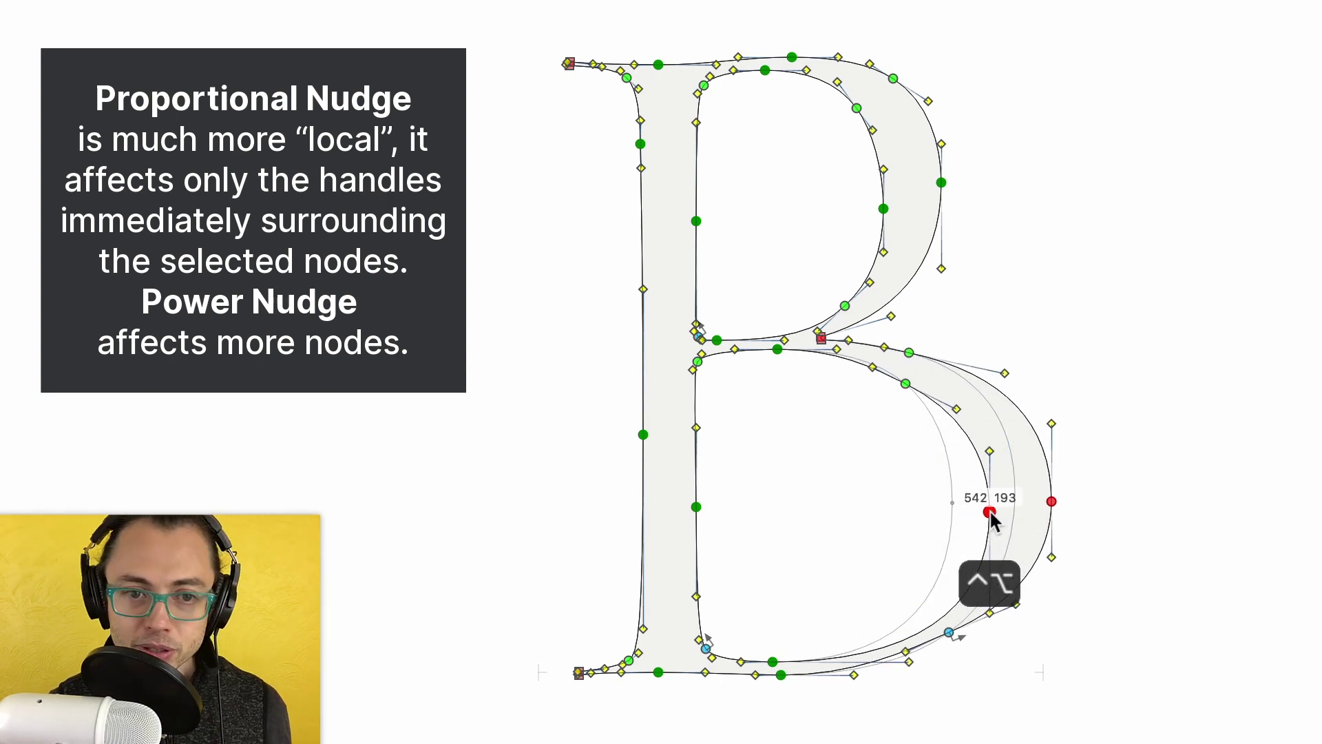
{"action": "left_click", "coordinate": [1163, 516]}
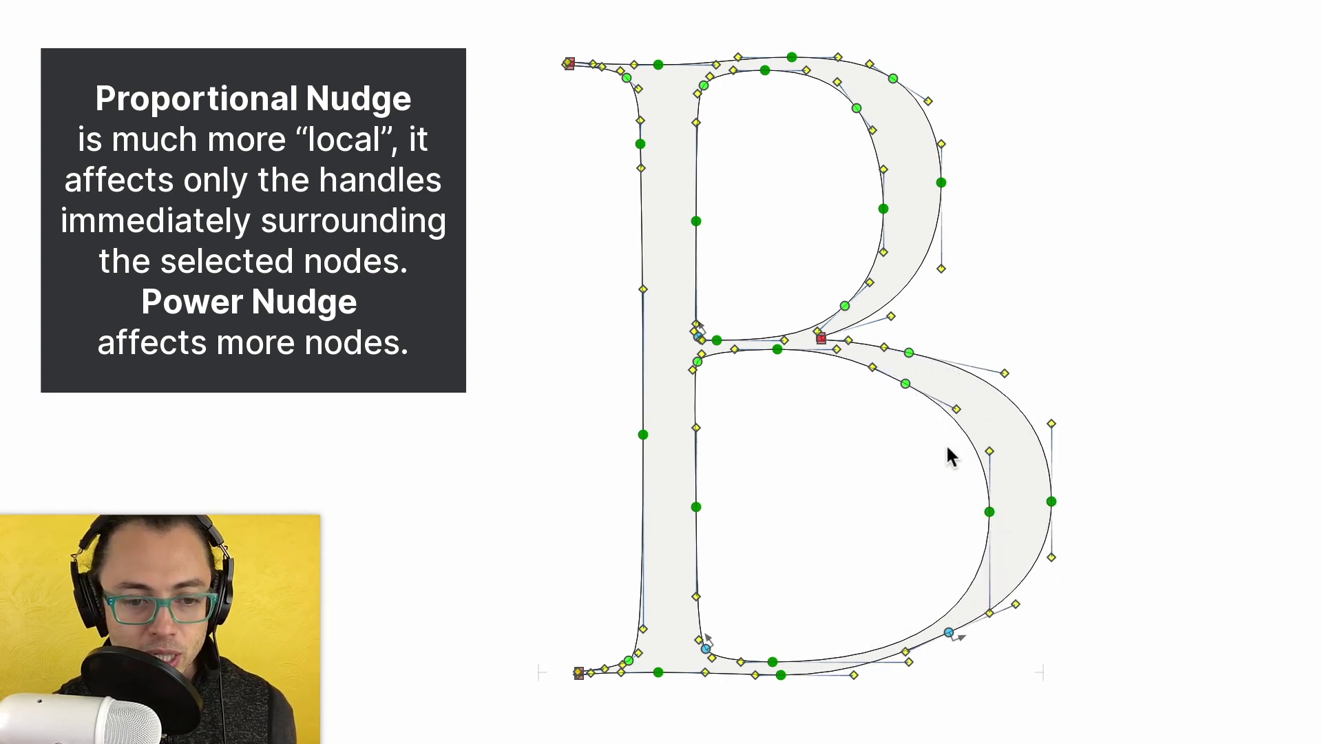
- Remove the intermediate diagonal nodes from the B's lower bowl and move its rightmost nodes left with Proportional Nudge
{"action": "left_click", "coordinate": [905, 384]}
{"action": "left_click", "coordinate": [949, 631]}
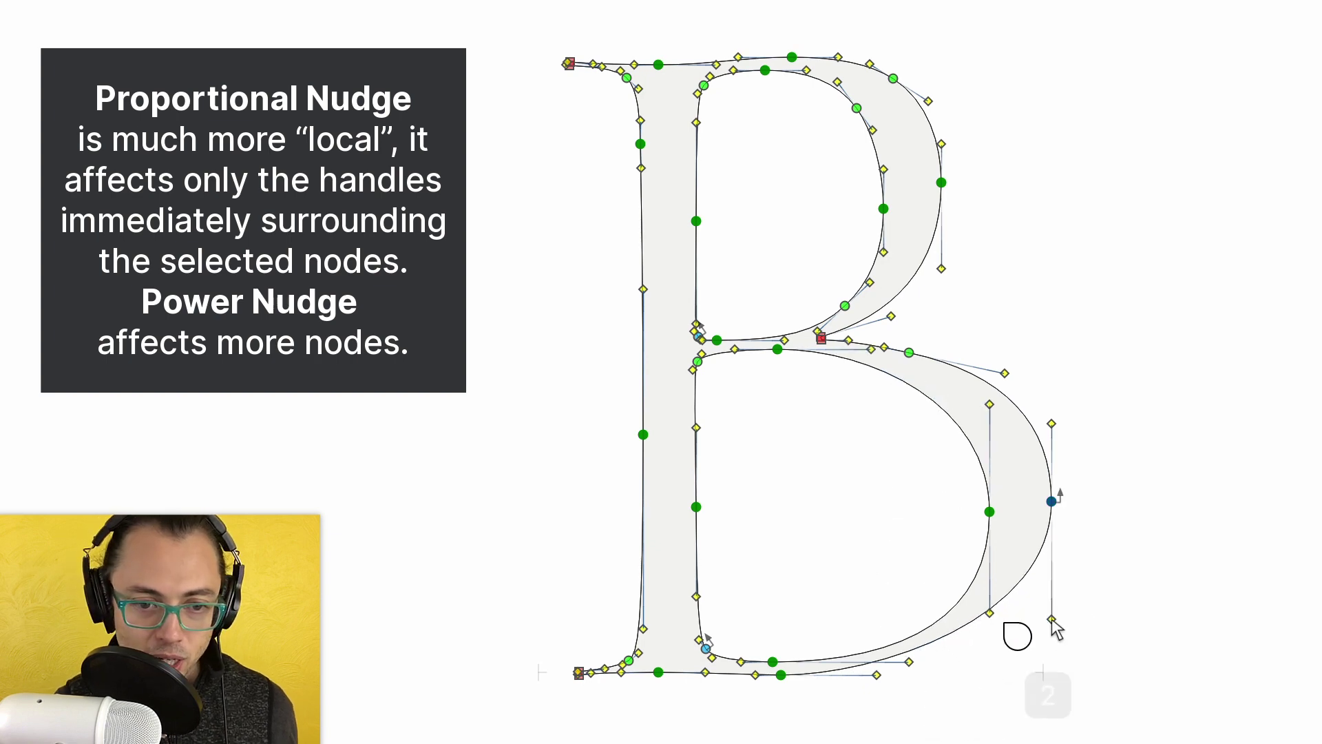
{"action": "left_click_drag", "start_coordinate": [1122, 487], "coordinate": [938, 587]}
{"action": "left_click_drag", "start_coordinate": [992, 512], "coordinate": [926, 521]}
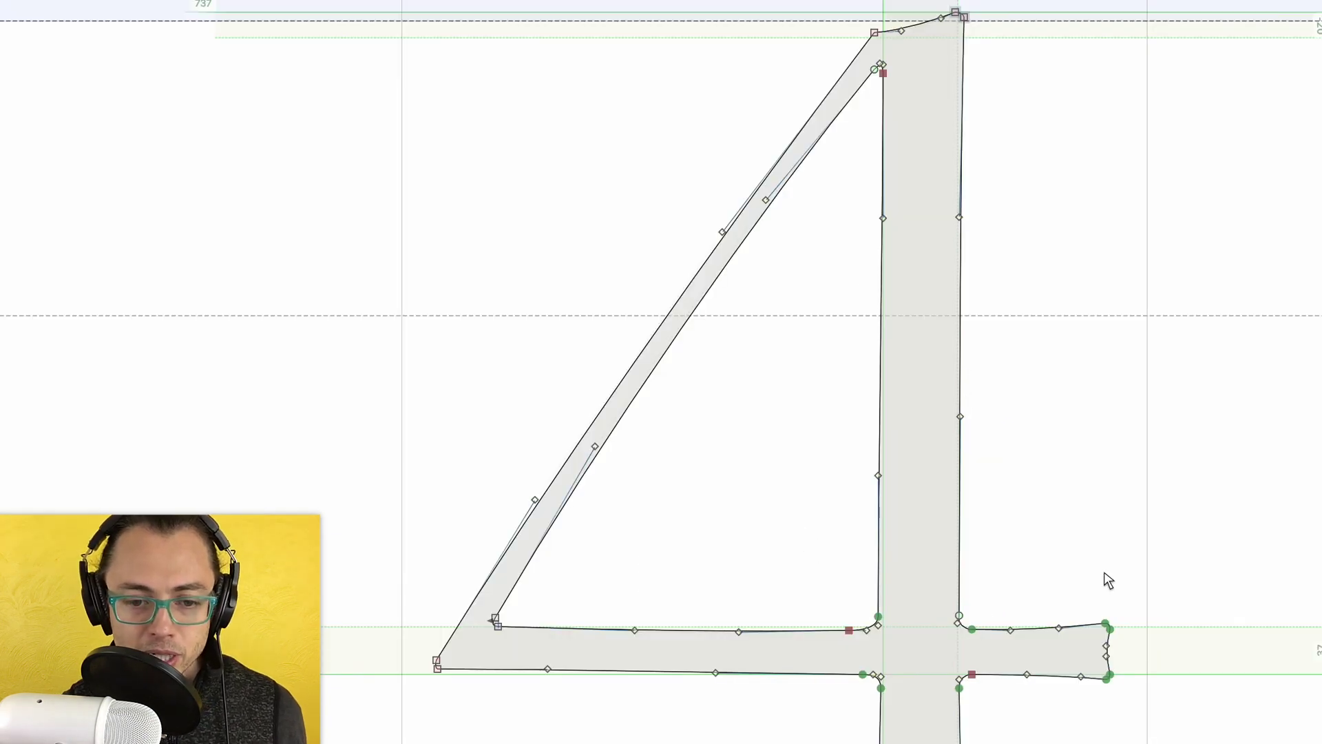
- Try lengthening the 4's right arm by moving its end nodes to the right, comparing the change through undo and redo
{"action": "left_click", "coordinate": [1108, 675]}
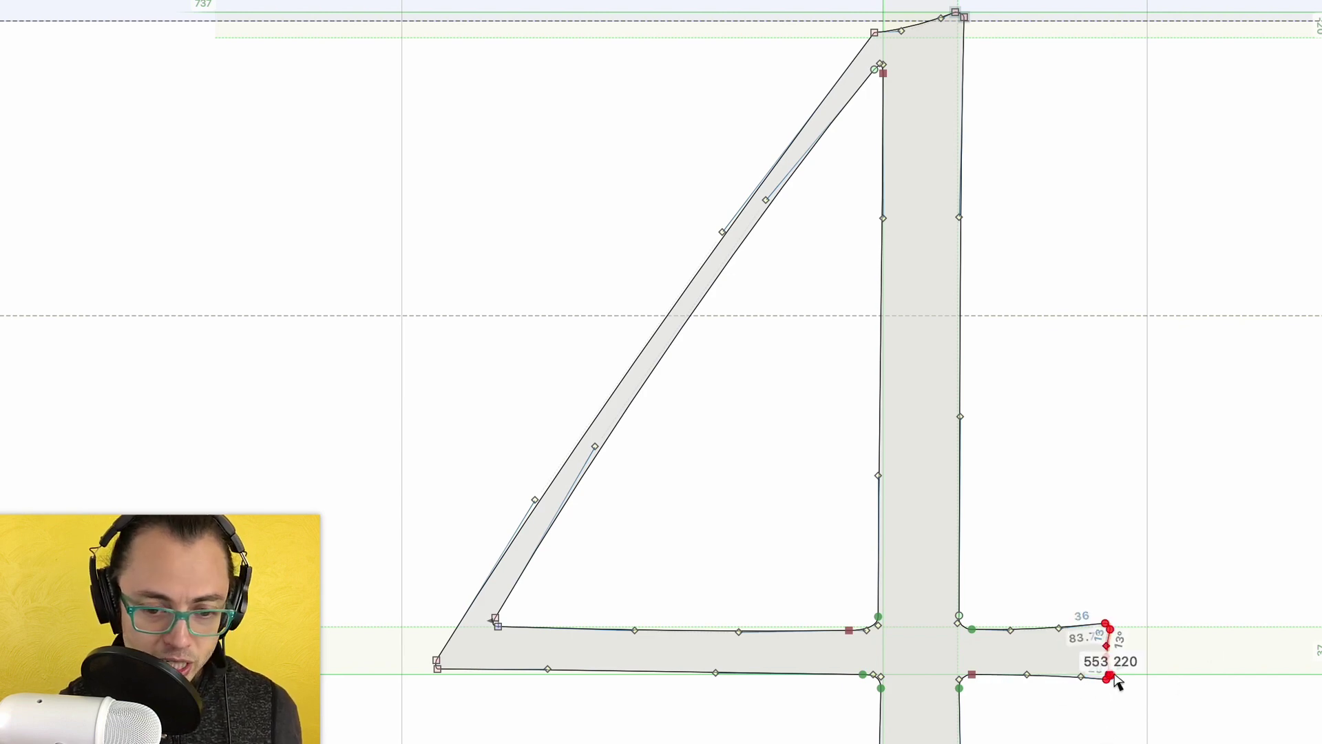
{"action": "left_click_drag", "start_coordinate": [1115, 681], "coordinate": [1152, 680]}
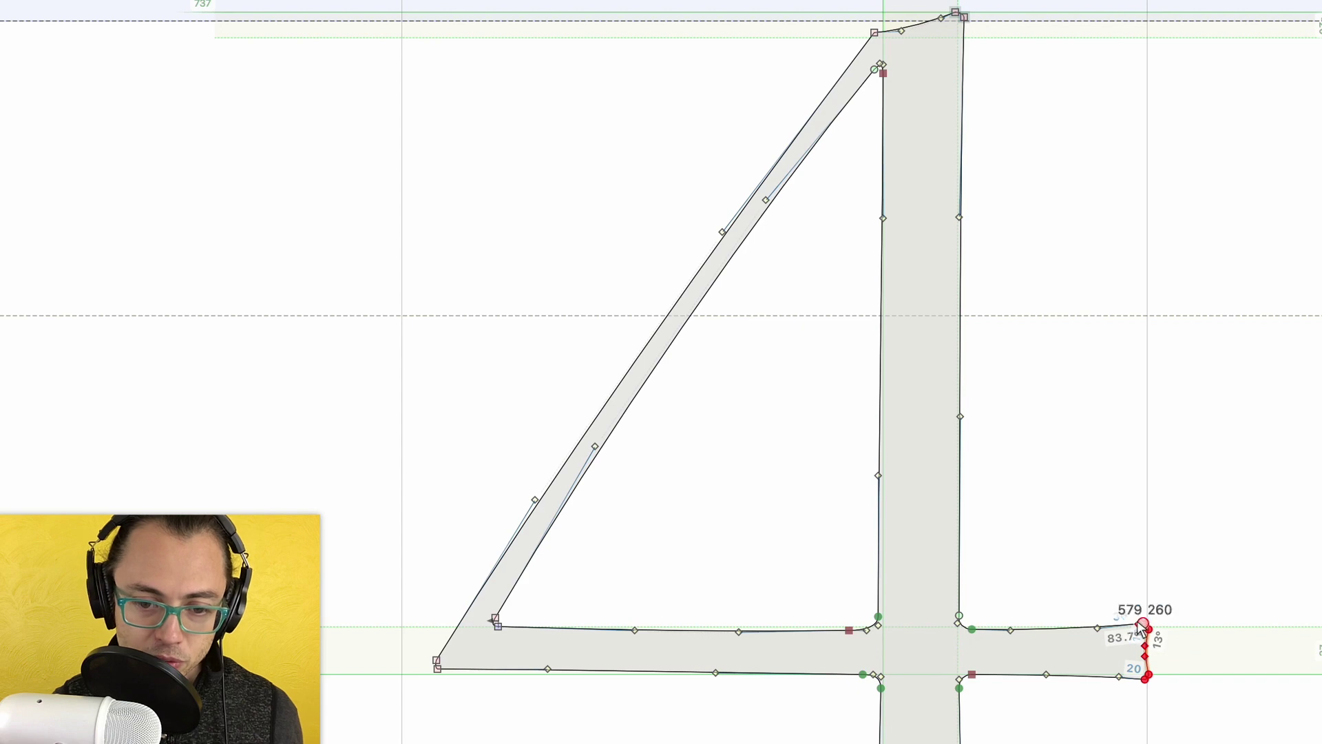
{"action": "key", "text": "super+z"}
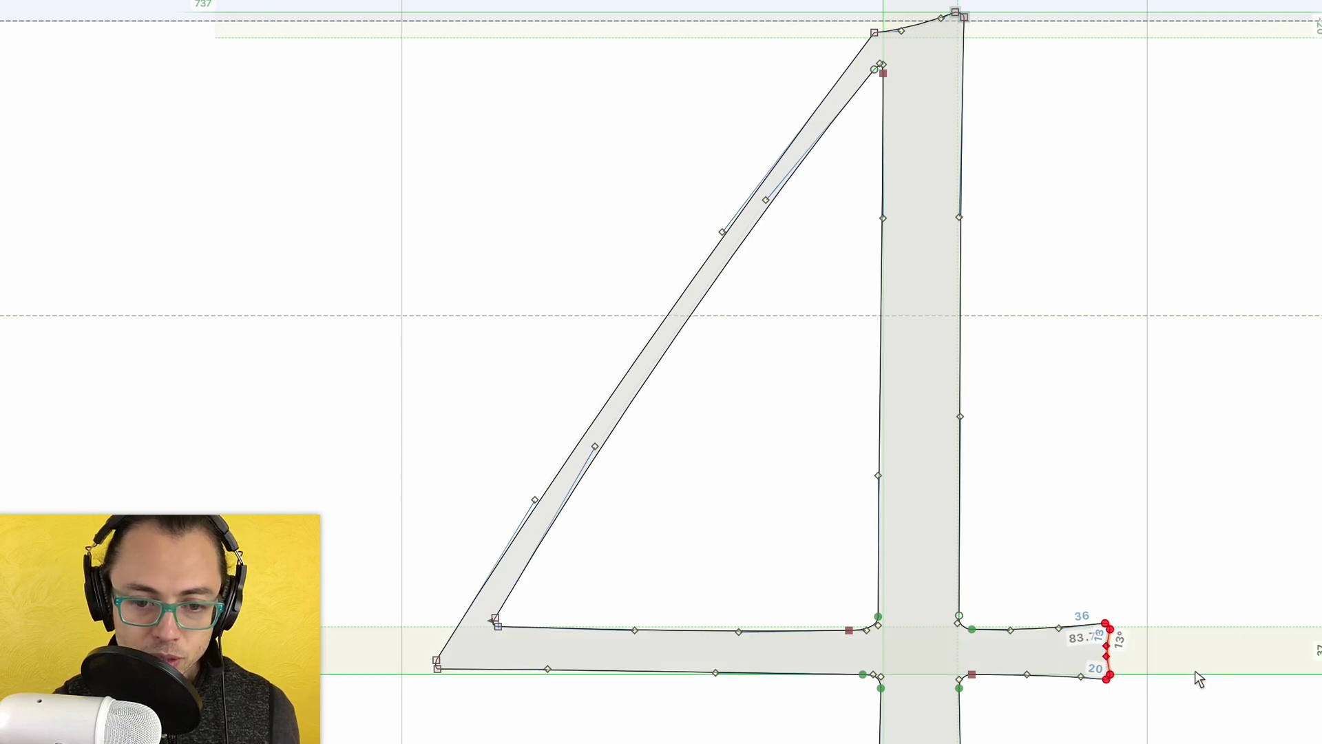
{"action": "key", "text": "super+shift+z"}
{"action": "key", "text": "super+z"}
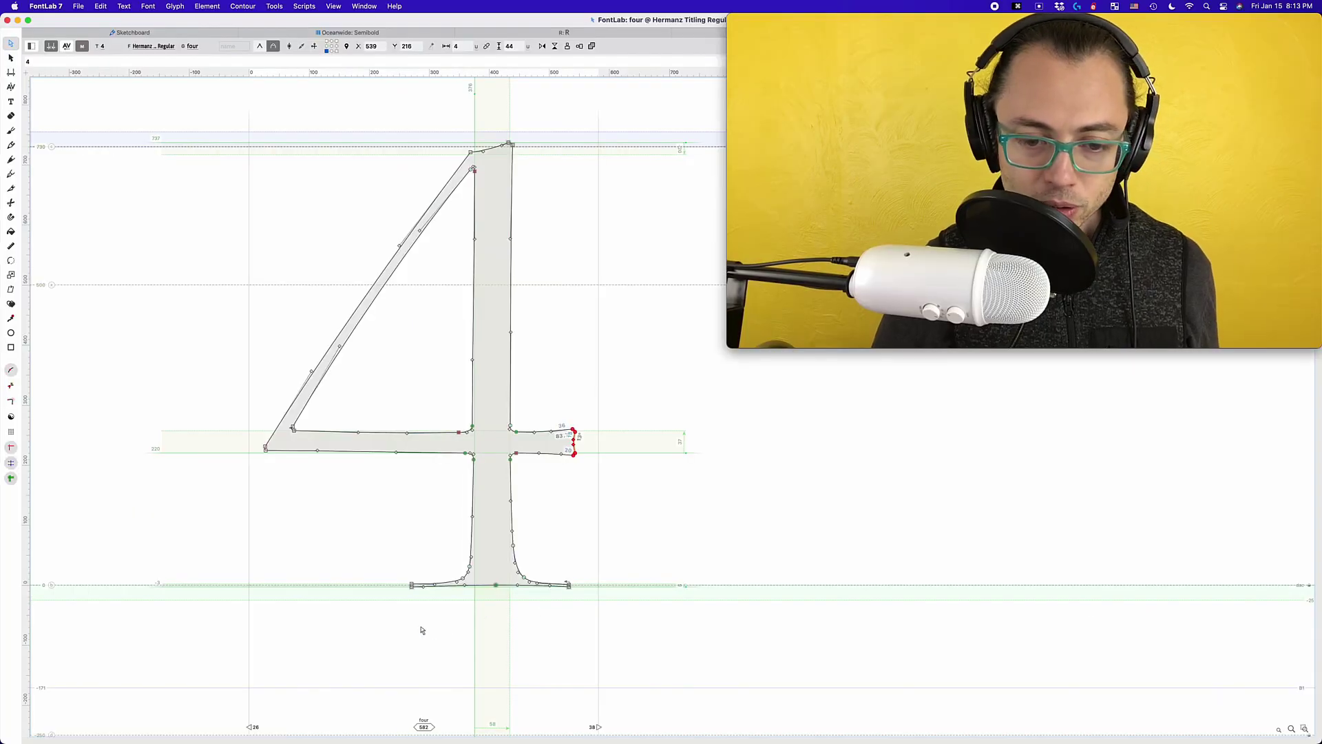
- Try lengthening the 4's right arm by moving all nodes except those at the arm's end about 20 units left, and inspect the arm's contours
{"action": "mouse_move", "coordinate": [421, 630]}
{"action": "left_mouse_down"}
{"action": "mouse_move", "coordinate": [606, 612]}
{"action": "mouse_move", "coordinate": [543, 508]}
{"action": "mouse_move", "coordinate": [527, 444]}
{"action": "mouse_move", "coordinate": [558, 263]}
{"action": "left_mouse_up"}
{"action": "mouse_move", "coordinate": [567, 183]}
{"action": "left_mouse_down"}
{"action": "mouse_move", "coordinate": [325, 168]}
{"action": "mouse_move", "coordinate": [103, 457]}
{"action": "mouse_move", "coordinate": [287, 467]}
{"action": "left_mouse_up"}
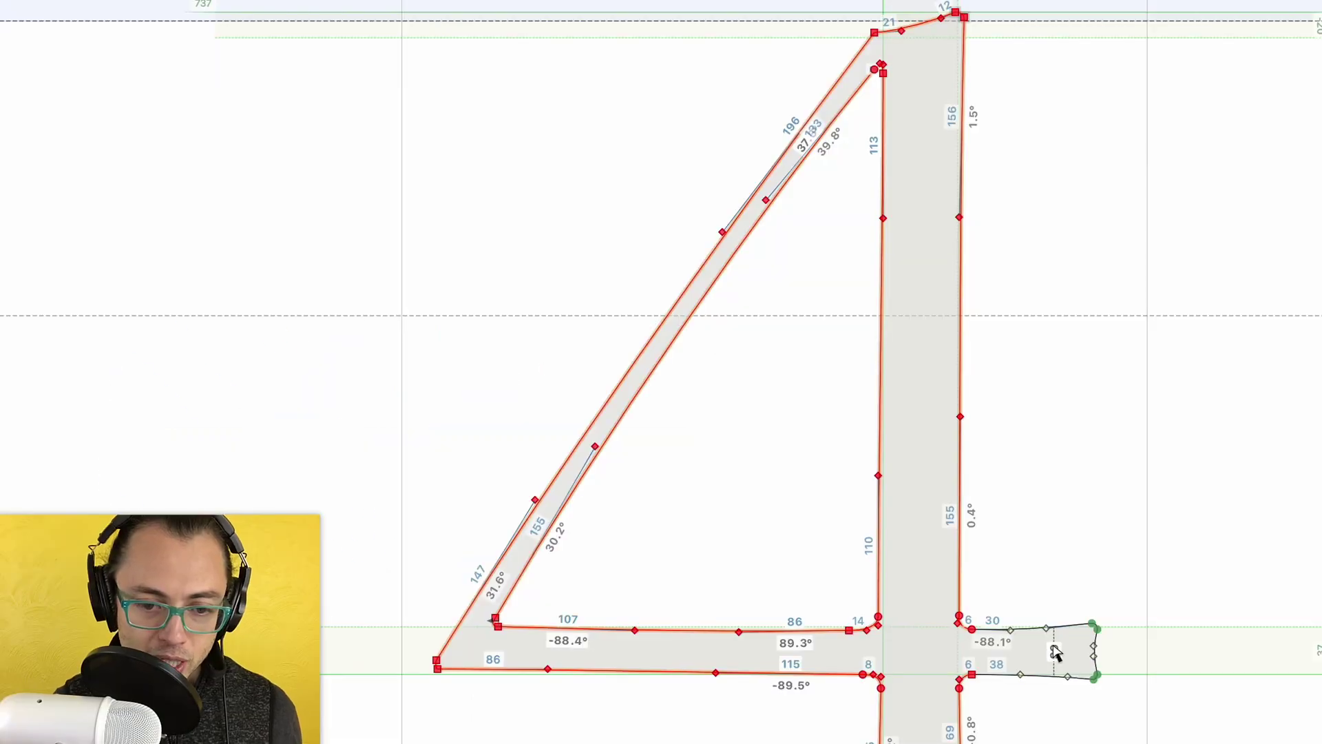
{"action": "key", "text": "shift+Left"}
{"action": "key", "text": "shift+Left"}
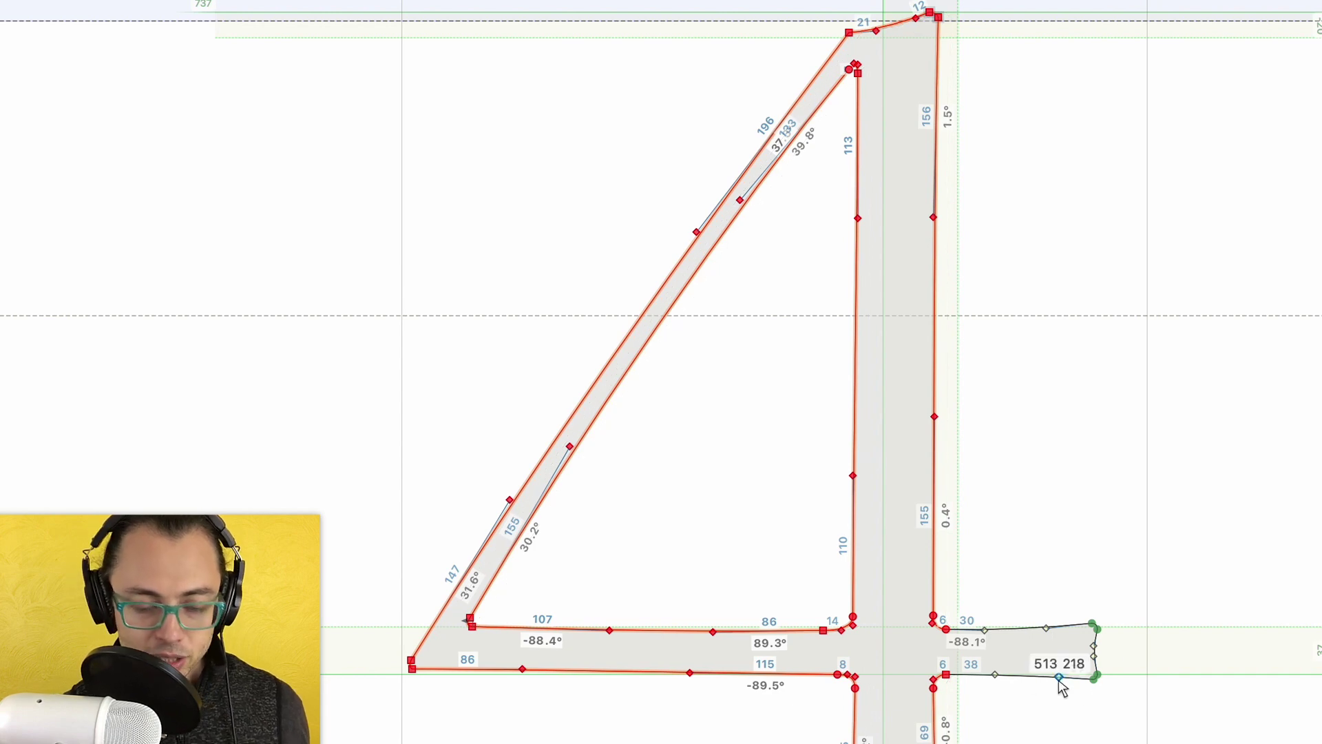
{"action": "left_click", "coordinate": [1029, 619]}
{"action": "scroll", "coordinate": [1039, 623], "scroll_direction": "up", "scroll_amount": 4}
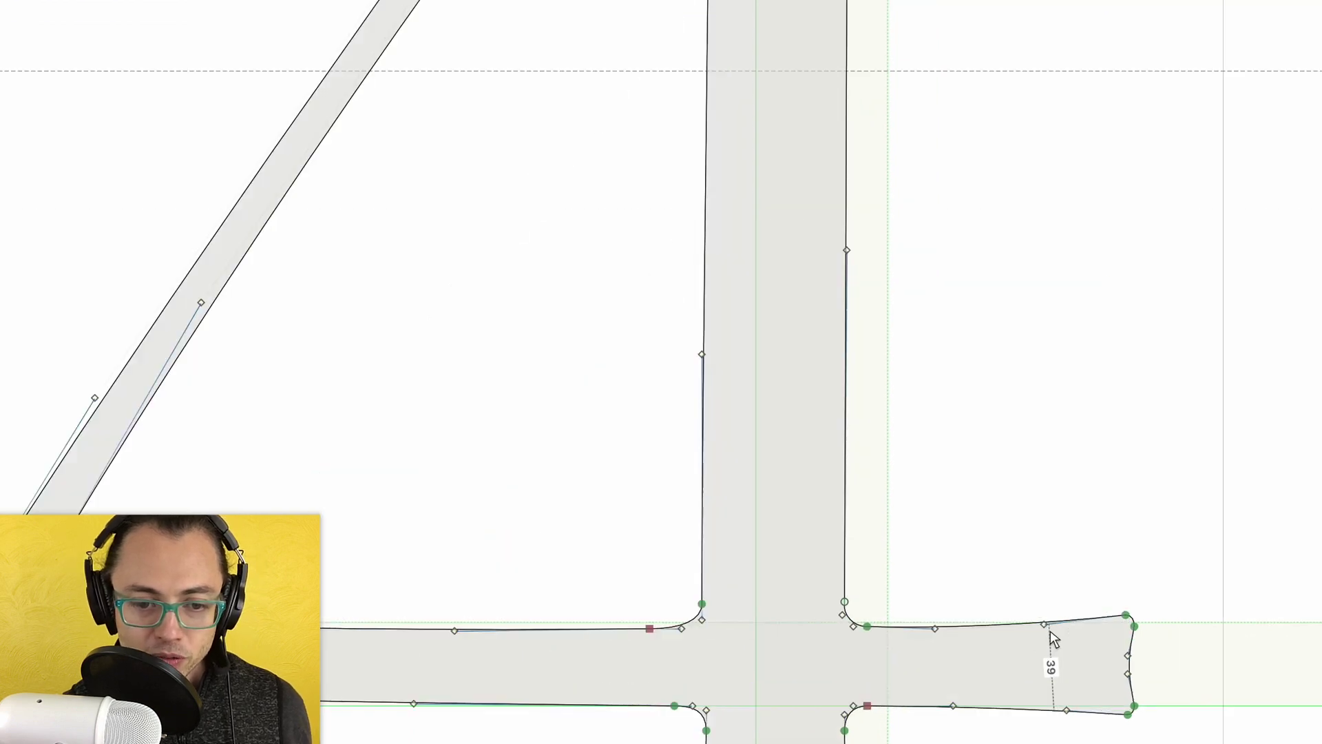
{"action": "scroll", "coordinate": [888, 635], "scroll_direction": "up", "scroll_amount": 2}
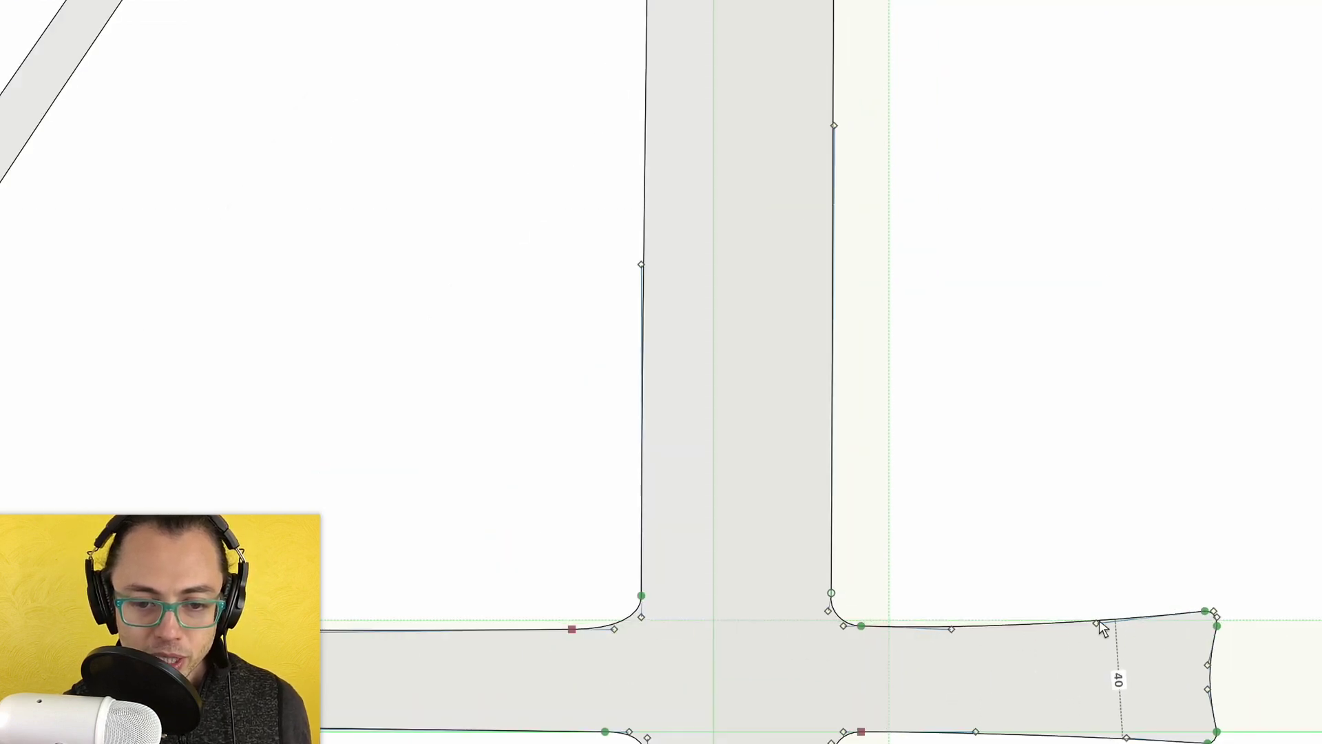
{"action": "scroll", "coordinate": [1032, 640], "scroll_direction": "down", "scroll_amount": 2}
{"action": "scroll", "coordinate": [1031, 640], "scroll_direction": "down", "scroll_amount": 2}
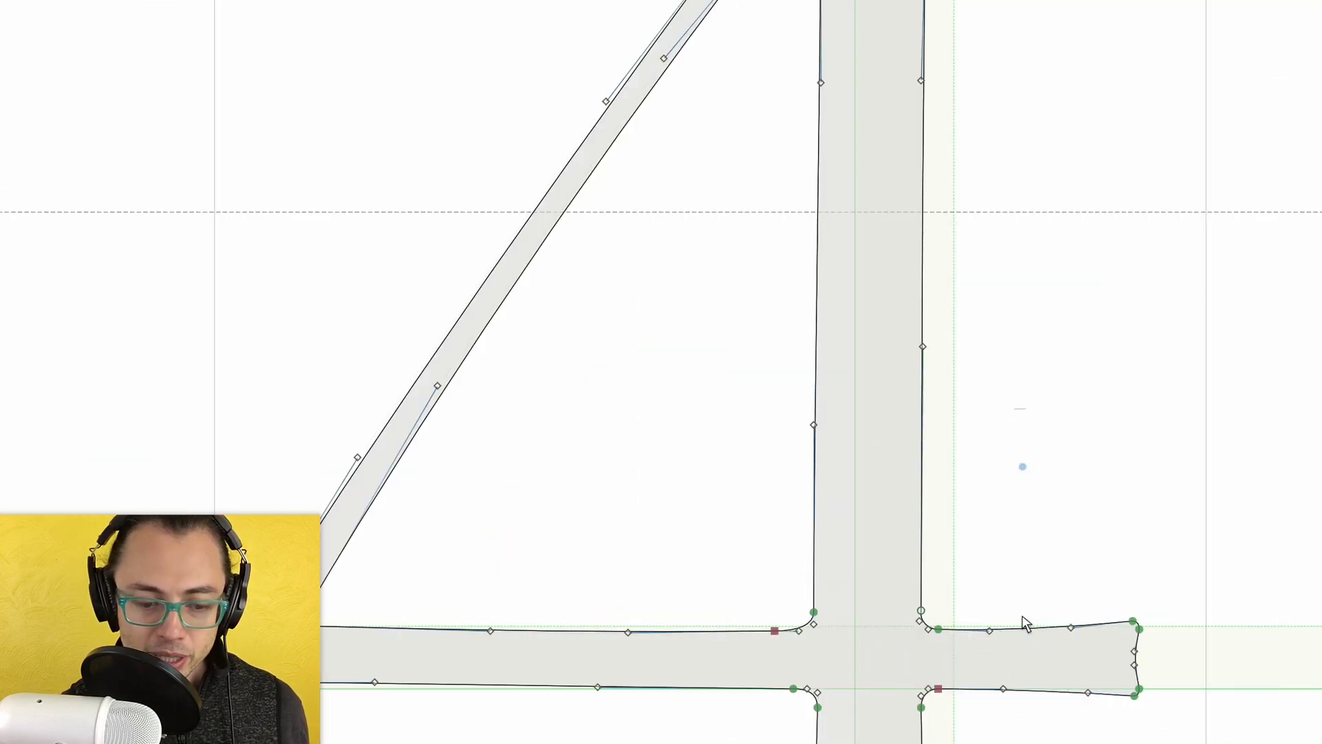
- Undo the leftward shift of the 4's nodes
{"action": "key", "text": "super+a"}
{"action": "key", "text": "super+z"}
{"action": "key", "text": "super+z"}
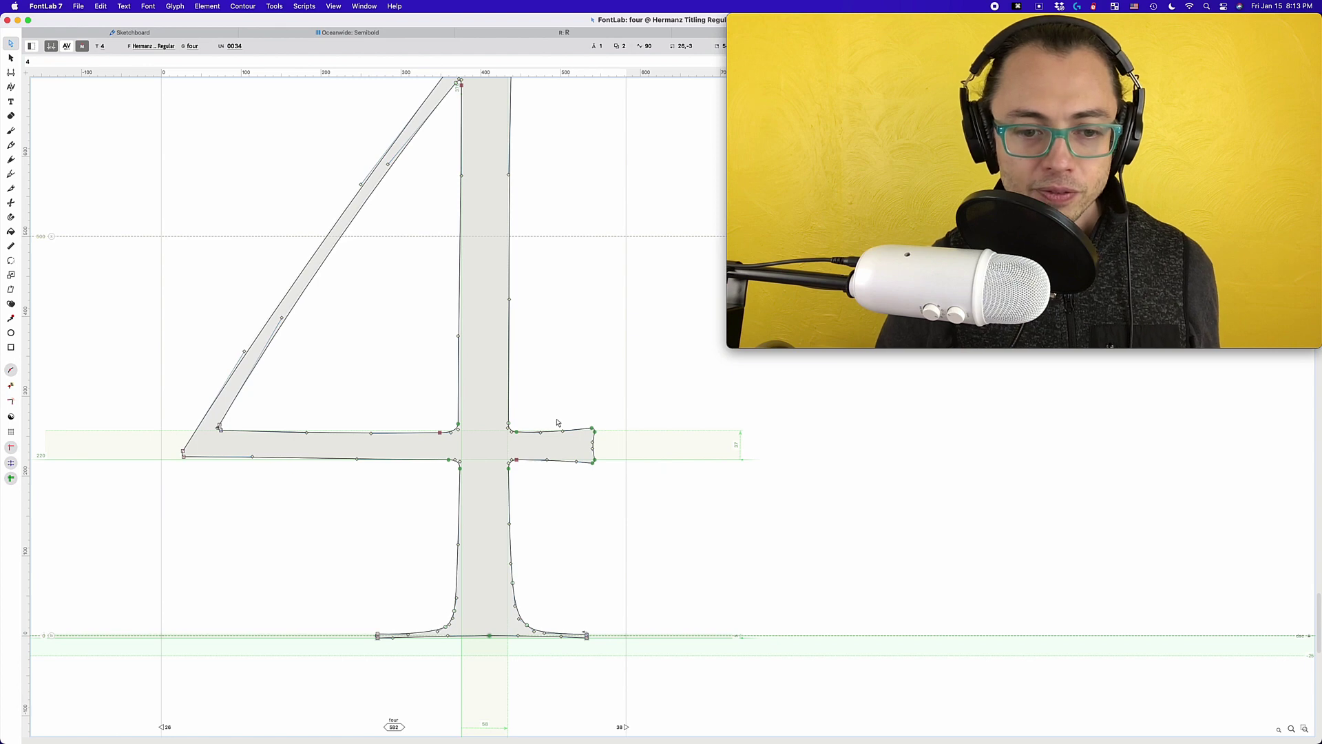
{"action": "scroll", "coordinate": [559, 422], "scroll_direction": "up", "scroll_amount": 3}
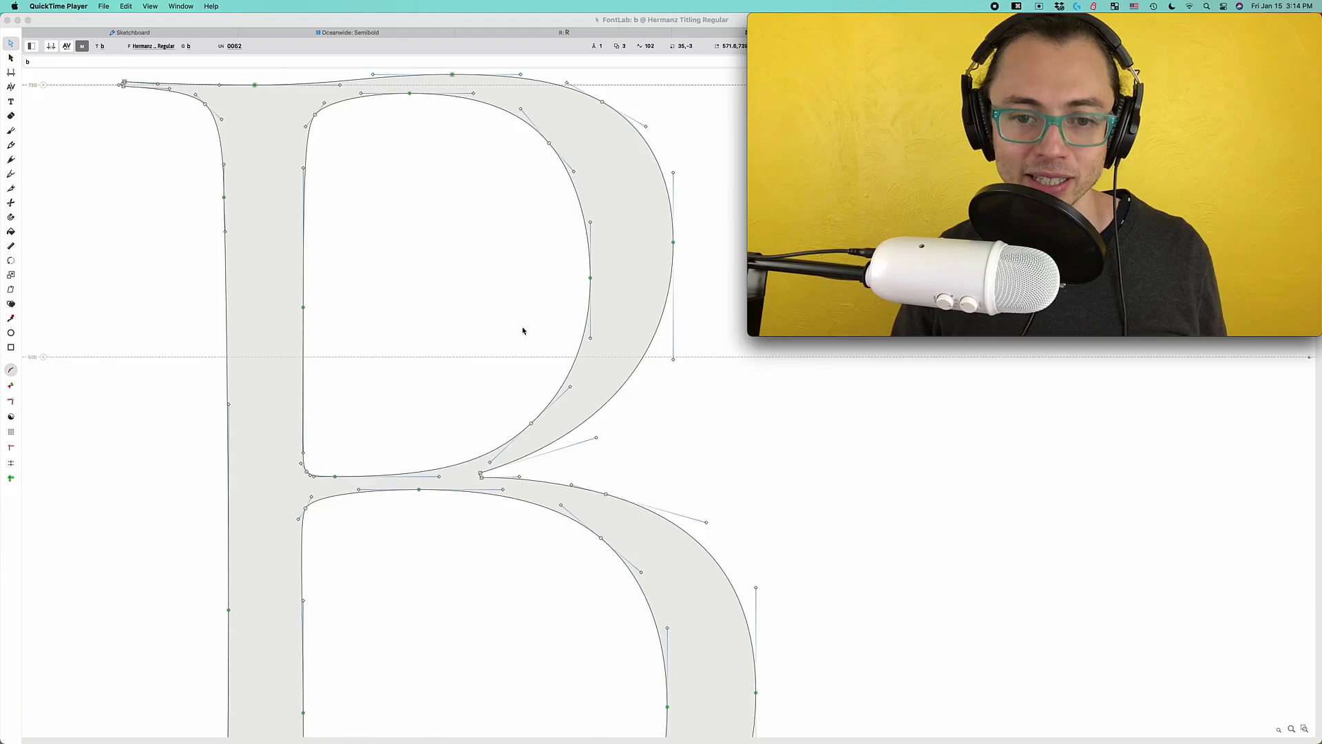
- Nudge the lower handle of the B's upper bowl's outer right node slightly to the right so it tilts off vertical
{"action": "left_click", "coordinate": [674, 359]}
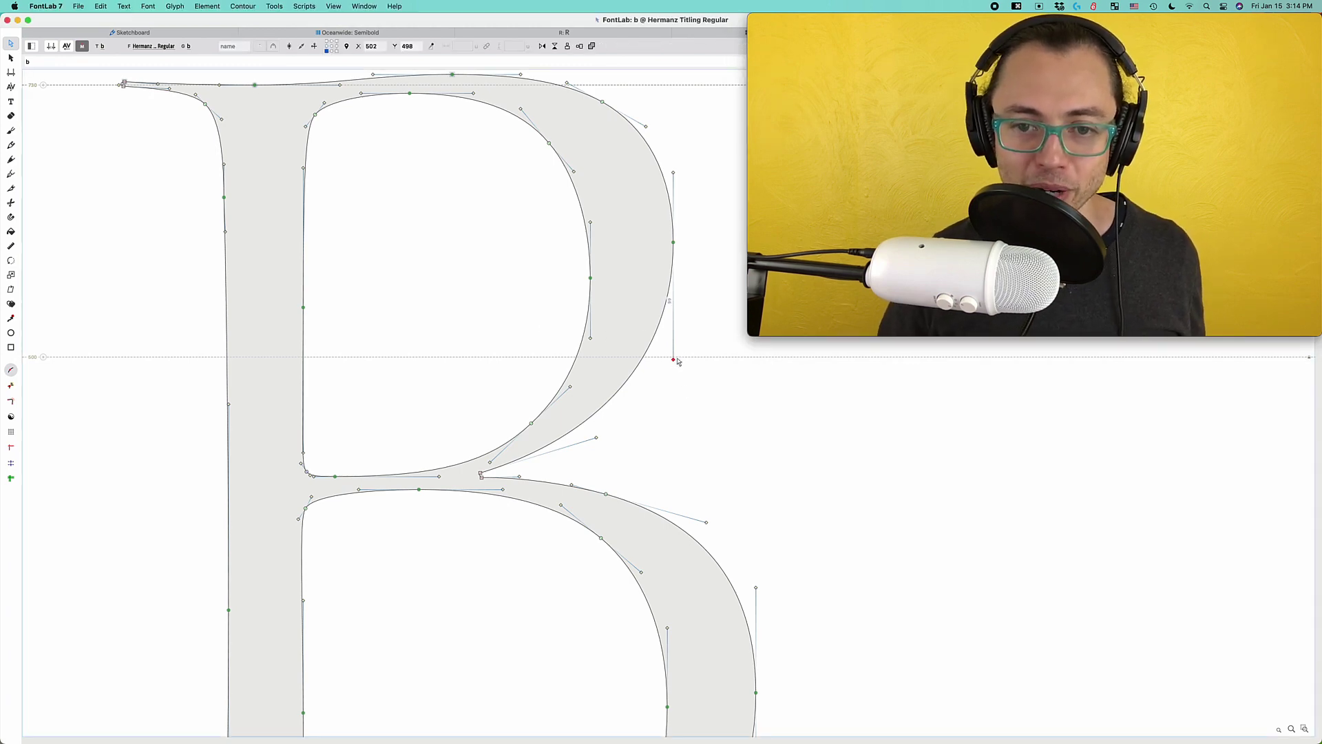
{"action": "key", "text": "Right"}
{"action": "key", "text": "Right"}
{"action": "left_click", "coordinate": [694, 264]}
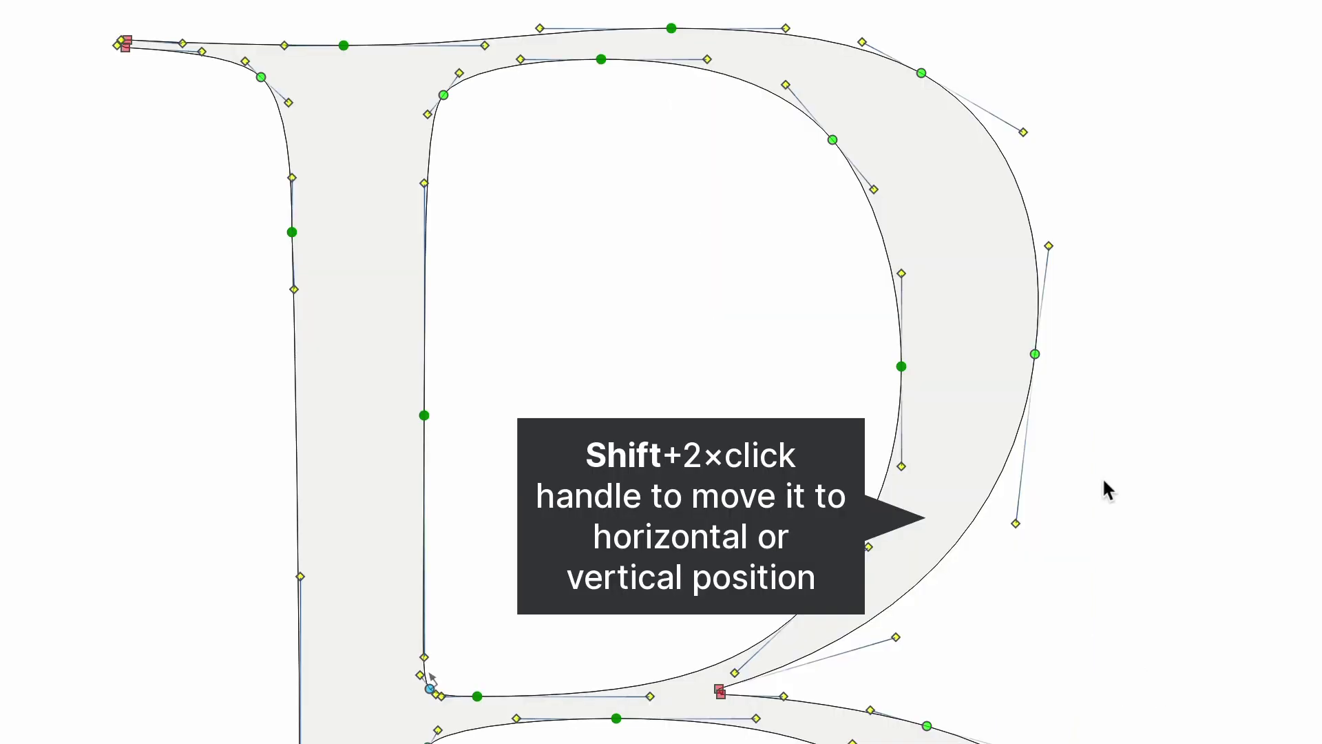
- Straighten the tilted handle at 490, 487 on the B's upper bowl to vertical, keeping its node in place as an extremum
{"action": "key", "text": "shift"}
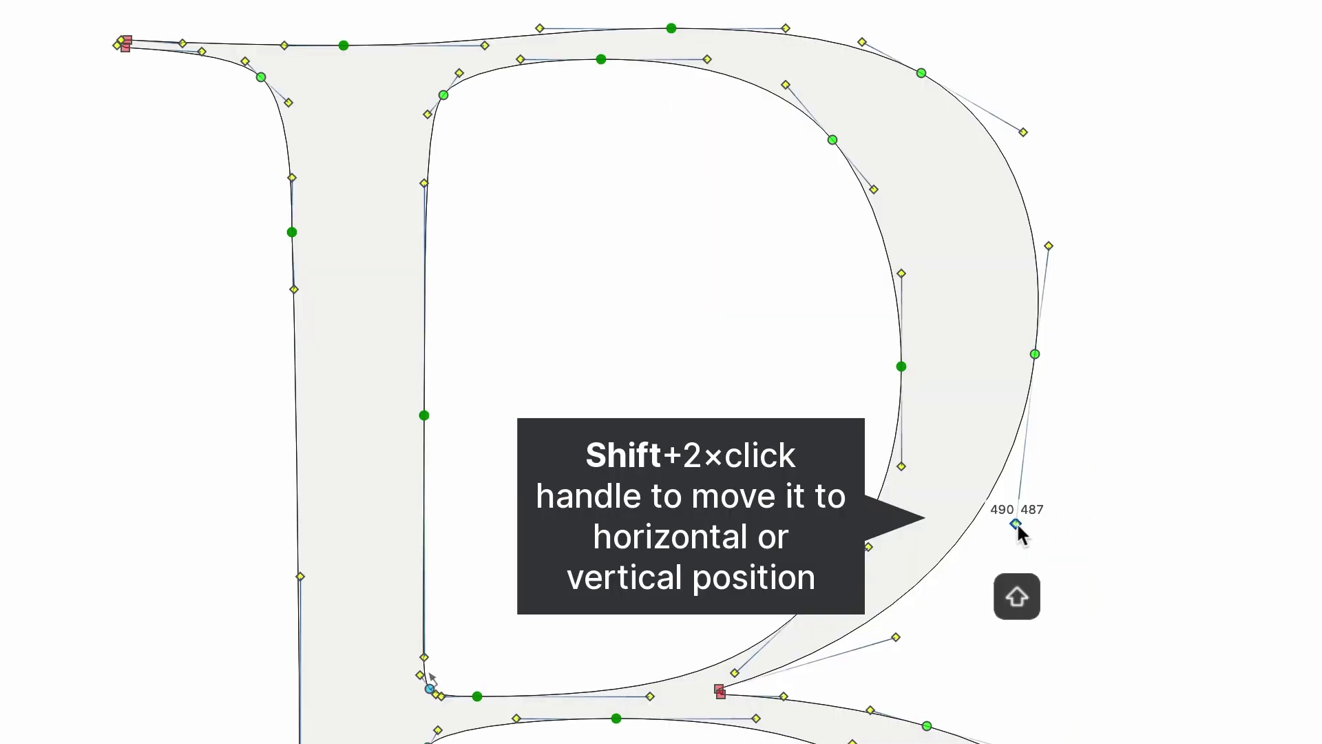
{"action": "double_click", "coordinate": [1016, 523], "text": "shift"}
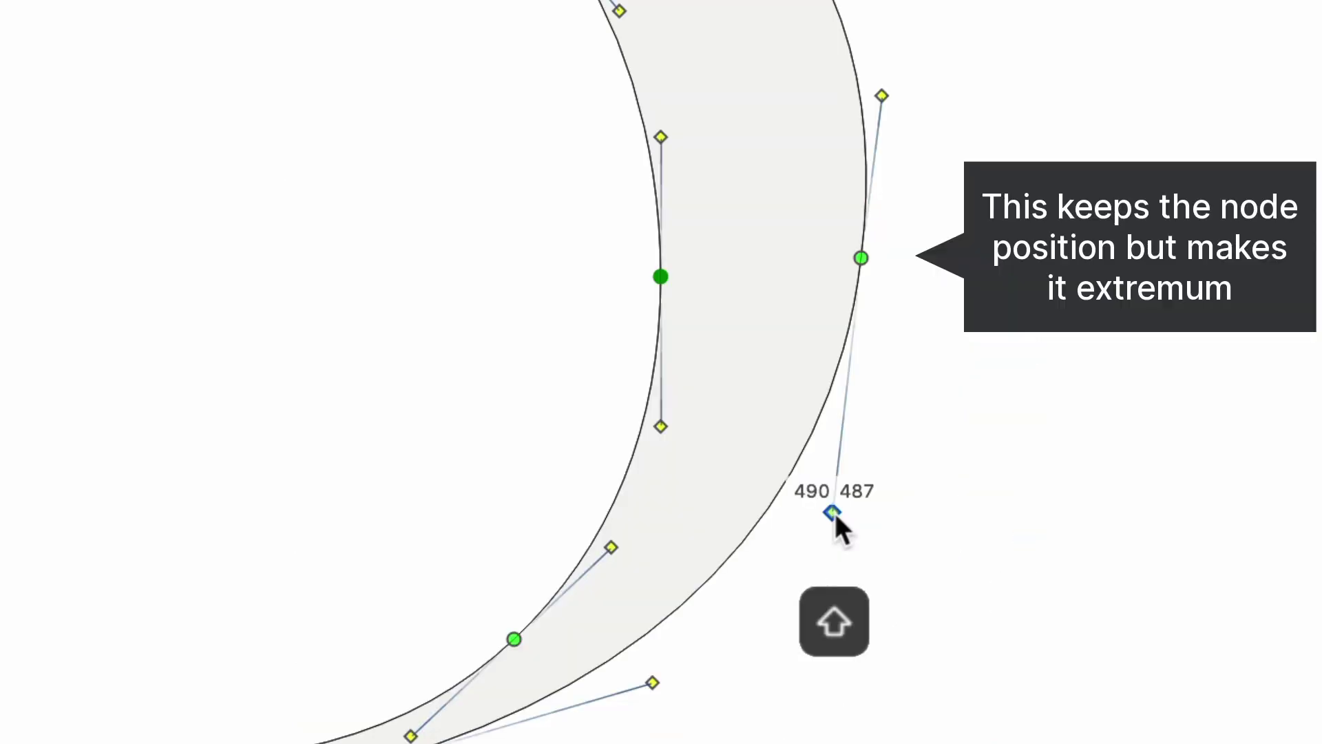
{"action": "double_click", "coordinate": [835, 512], "text": "shift"}
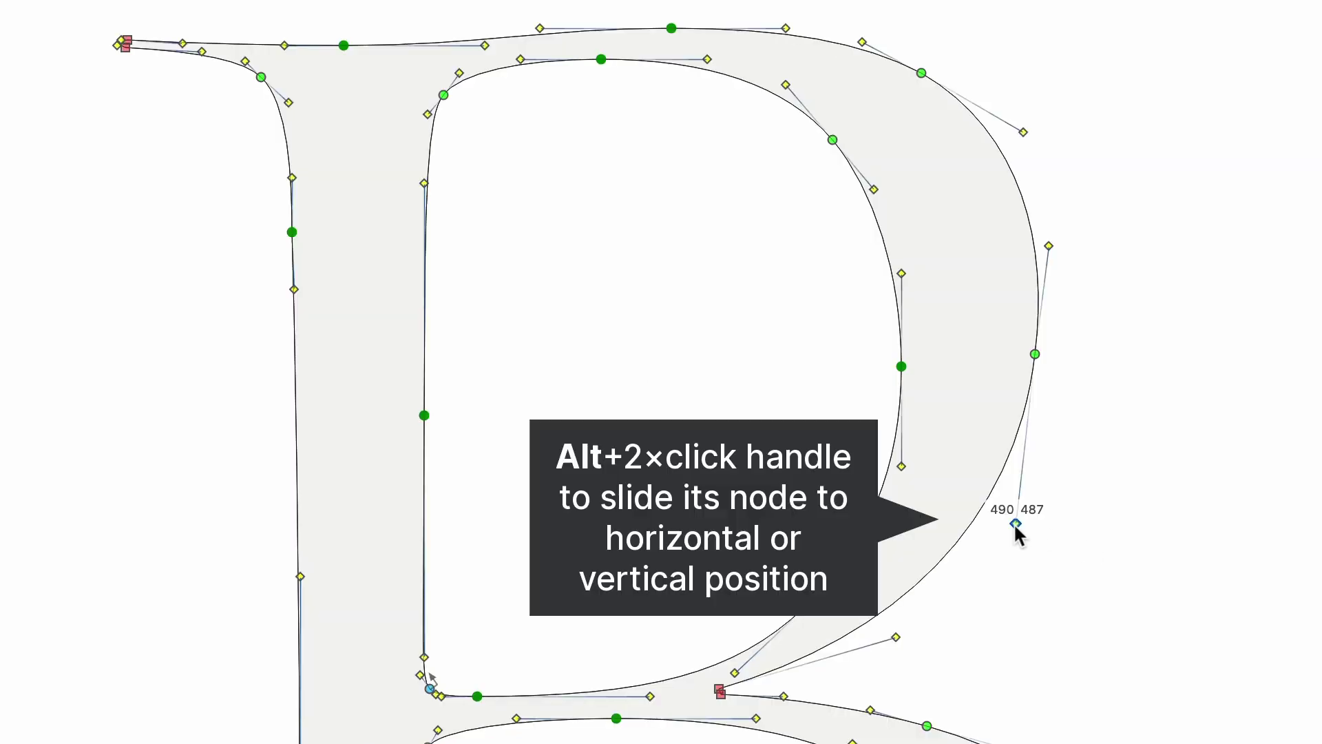
- Slide the outer right node of the B's upper bowl along its curve to the extremum, making its handles vertical while preserving the shape
{"action": "key", "text": "alt"}
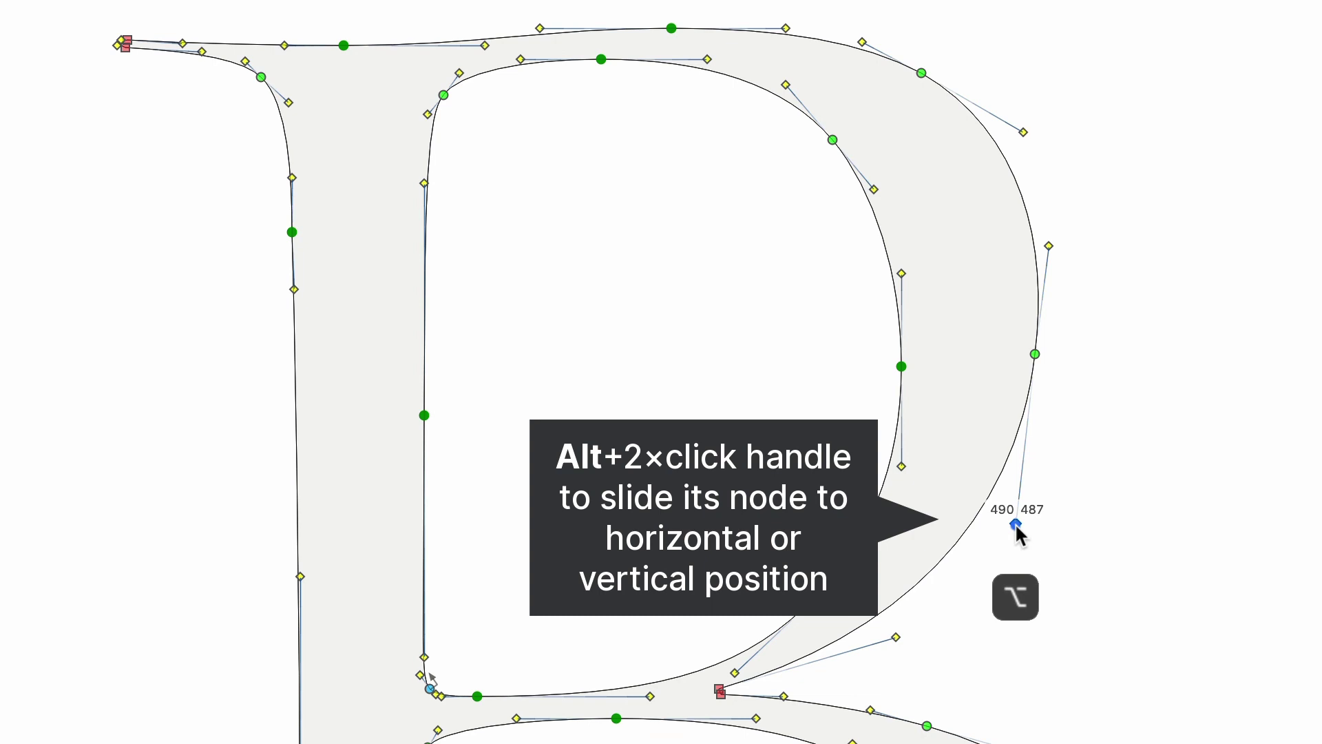
{"action": "double_click", "coordinate": [1016, 525], "text": "alt"}
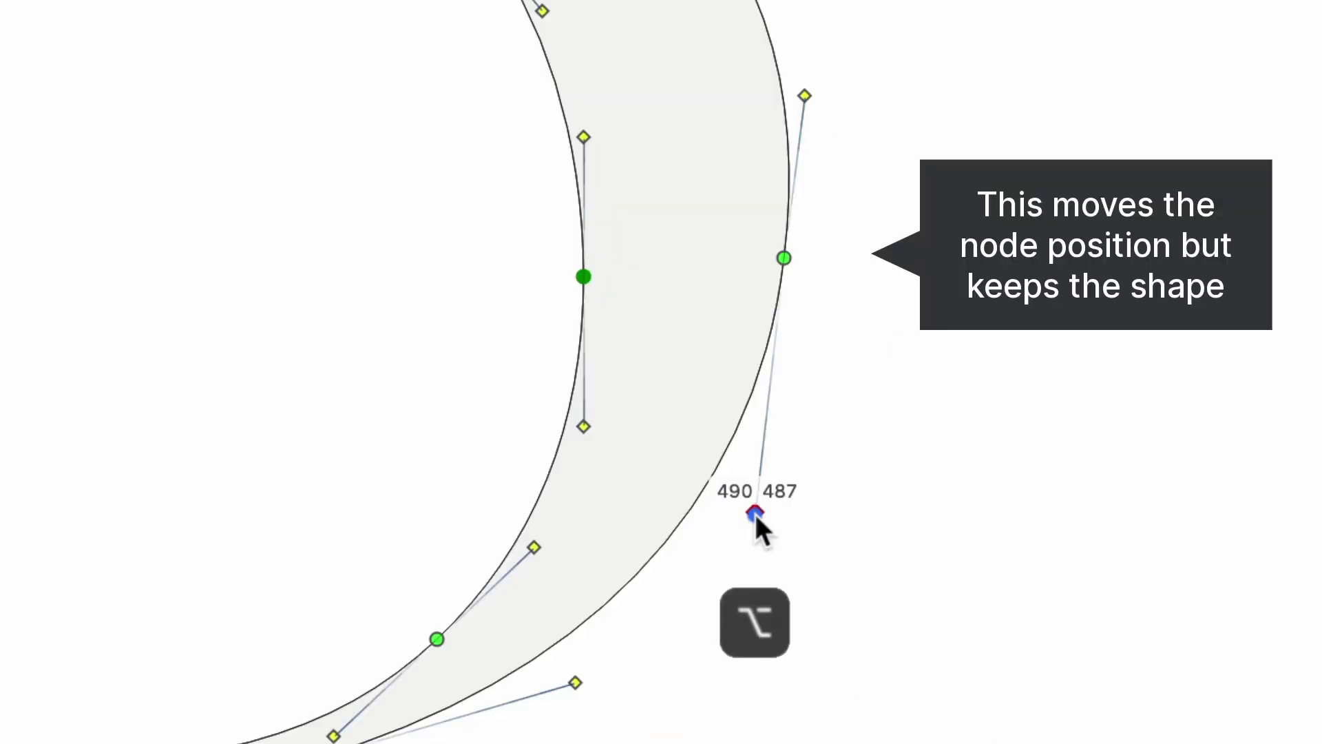
{"action": "double_click", "coordinate": [755, 514], "text": "alt"}
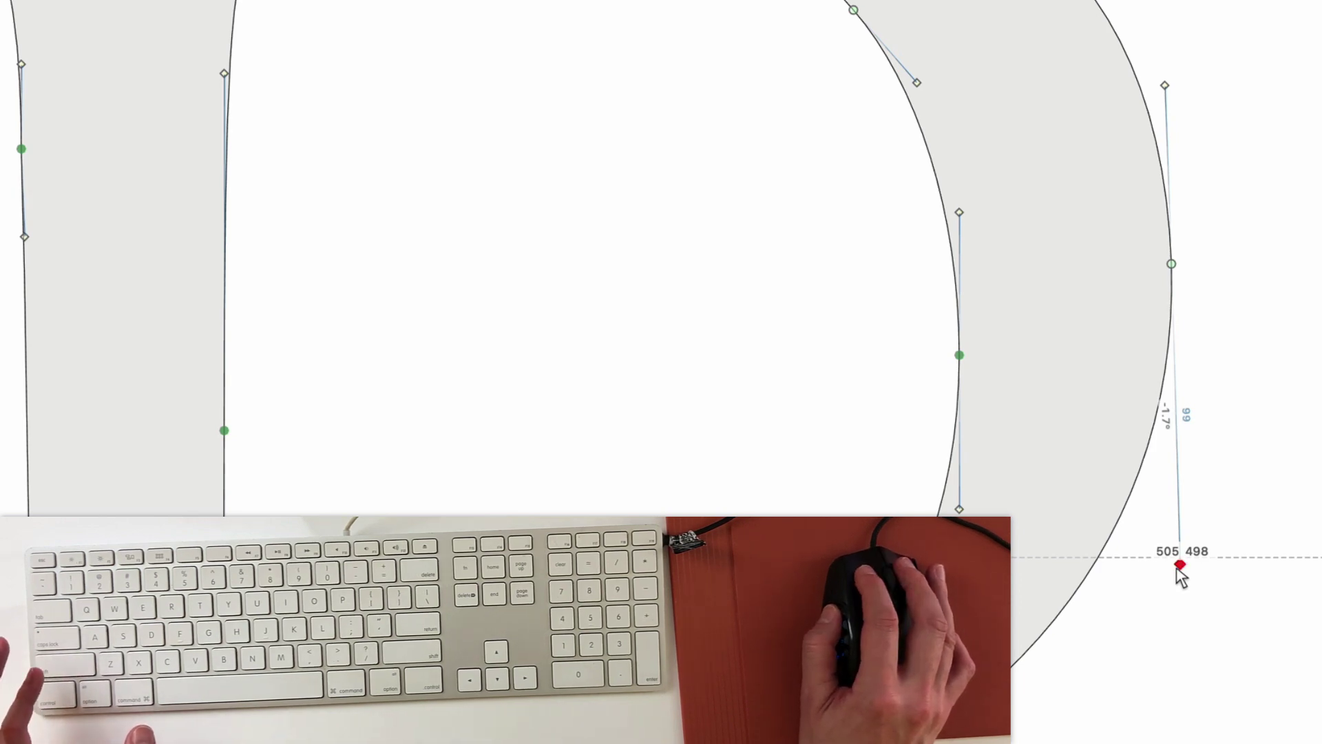
- Straighten the tilted lower handle at 505, 498 to vertical with its node fixed, and select the right handle of the bowl's top outer node
{"action": "left_click_drag", "start_coordinate": [1178, 572], "coordinate": [1171, 571]}
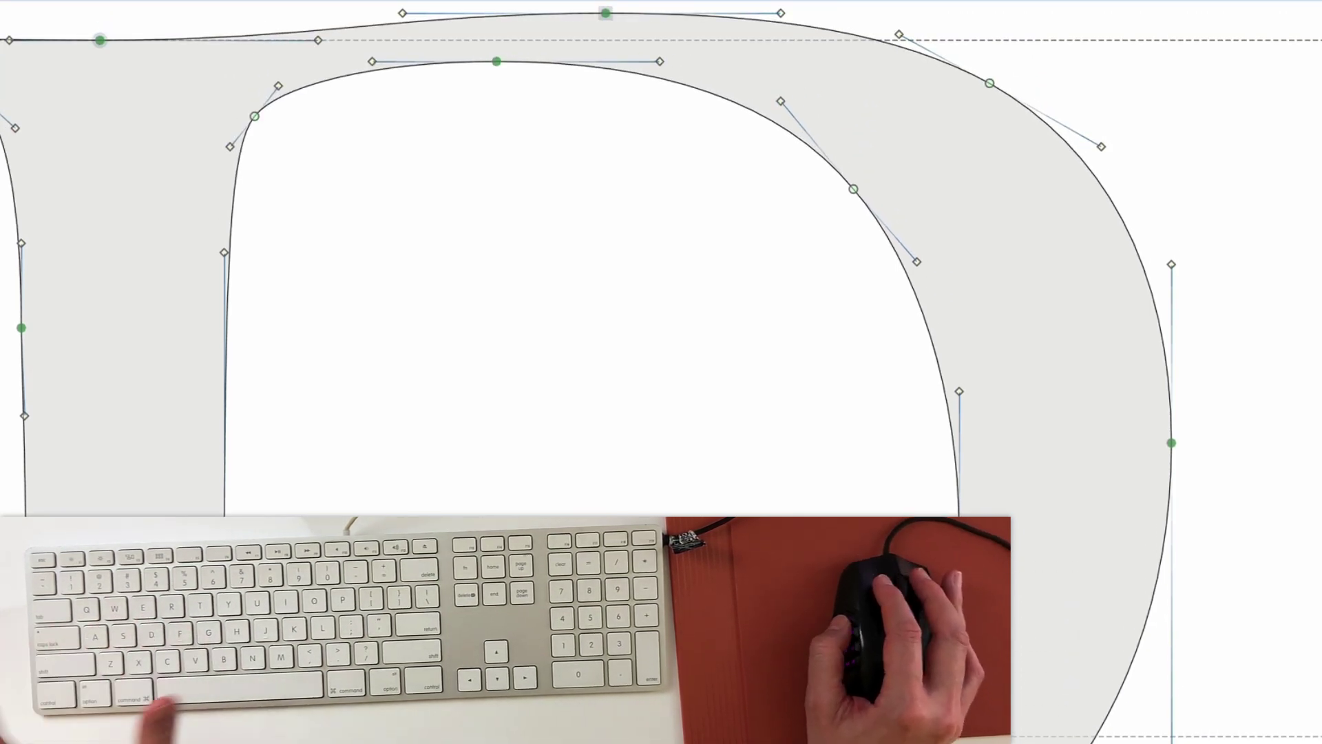
{"action": "left_click", "coordinate": [780, 12]}
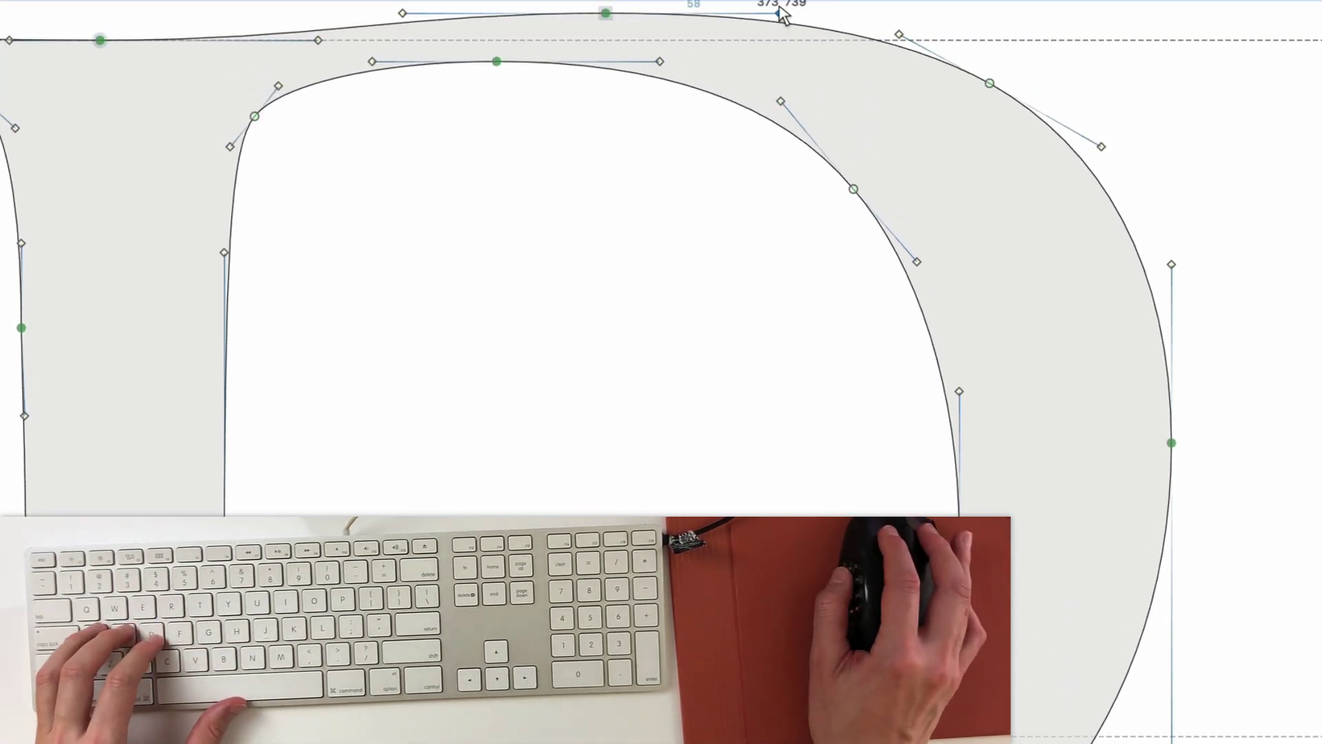
{"action": "left_click_drag", "start_coordinate": [782, 13], "coordinate": [780, 237]}
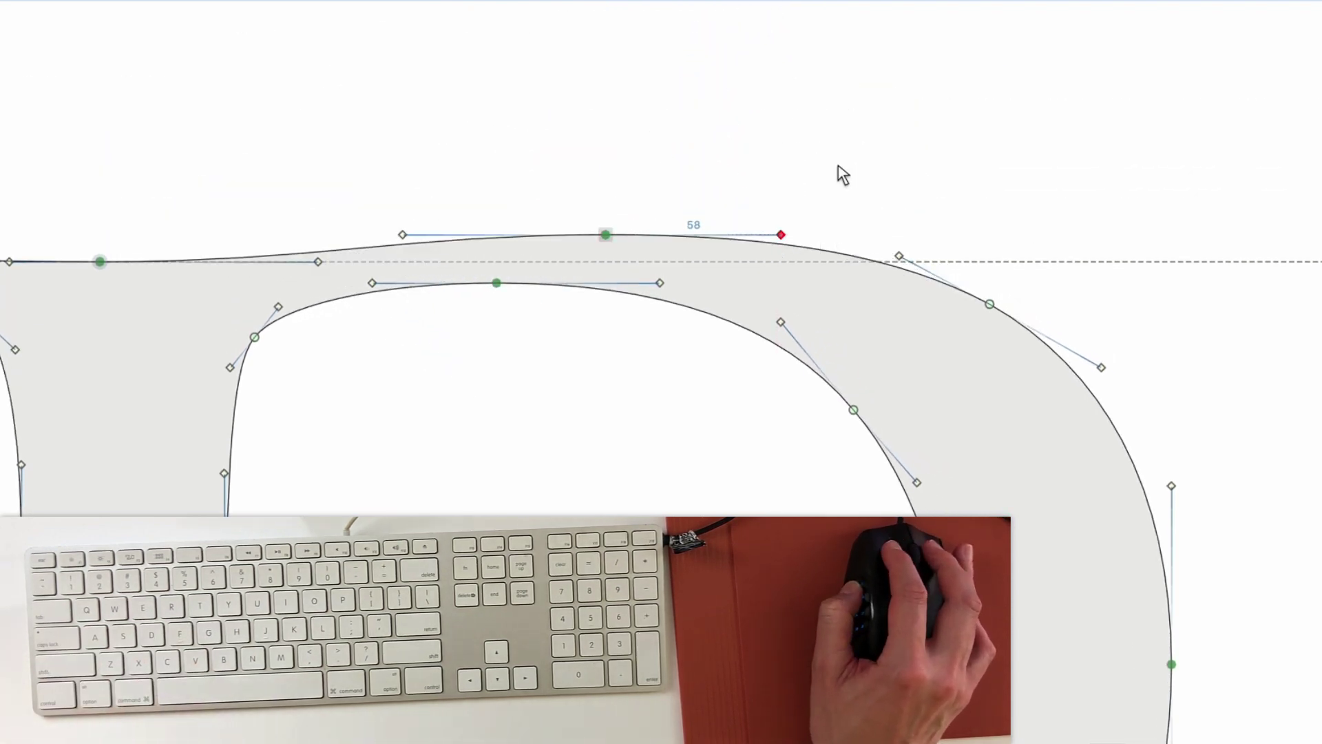
- Align the lower handle of the upper bowl's outer upper-right diagonal node to a horizontal or vertical direction, keeping its node in place
{"action": "left_click", "coordinate": [1108, 371]}
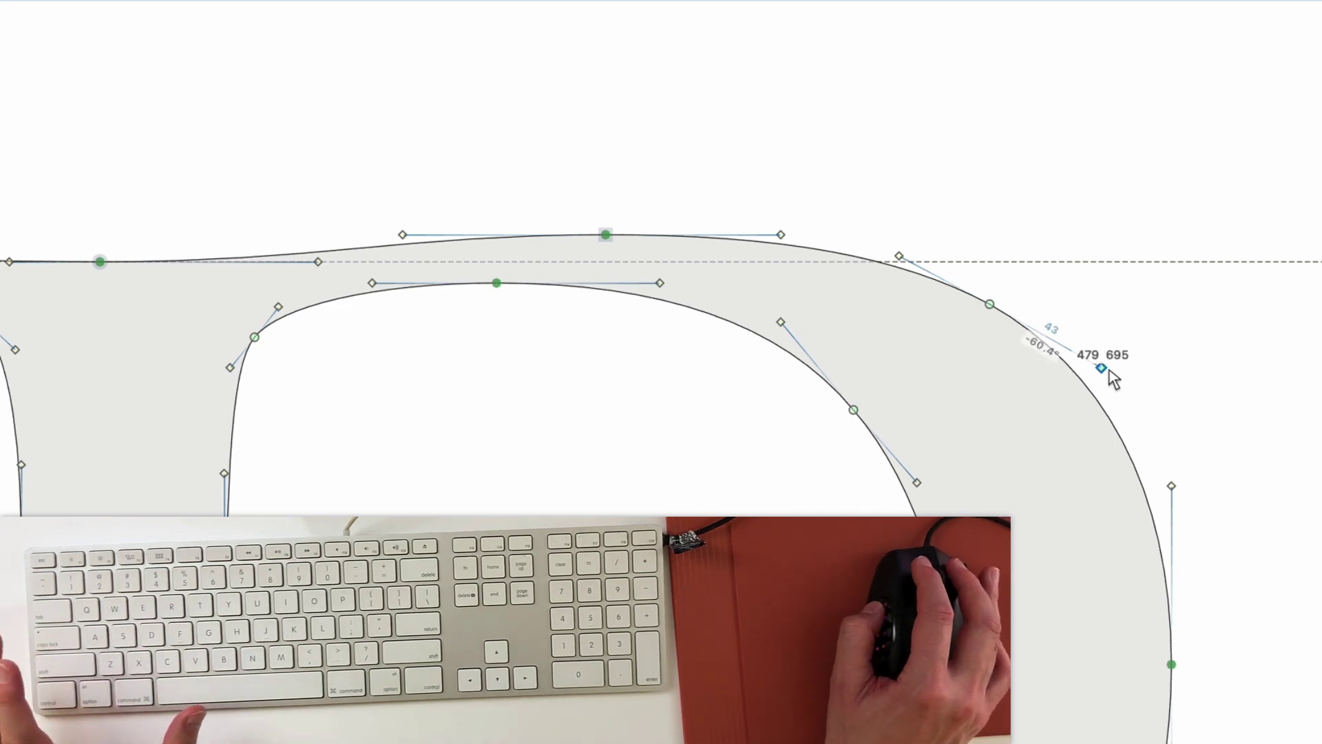
{"action": "key", "text": "shift"}
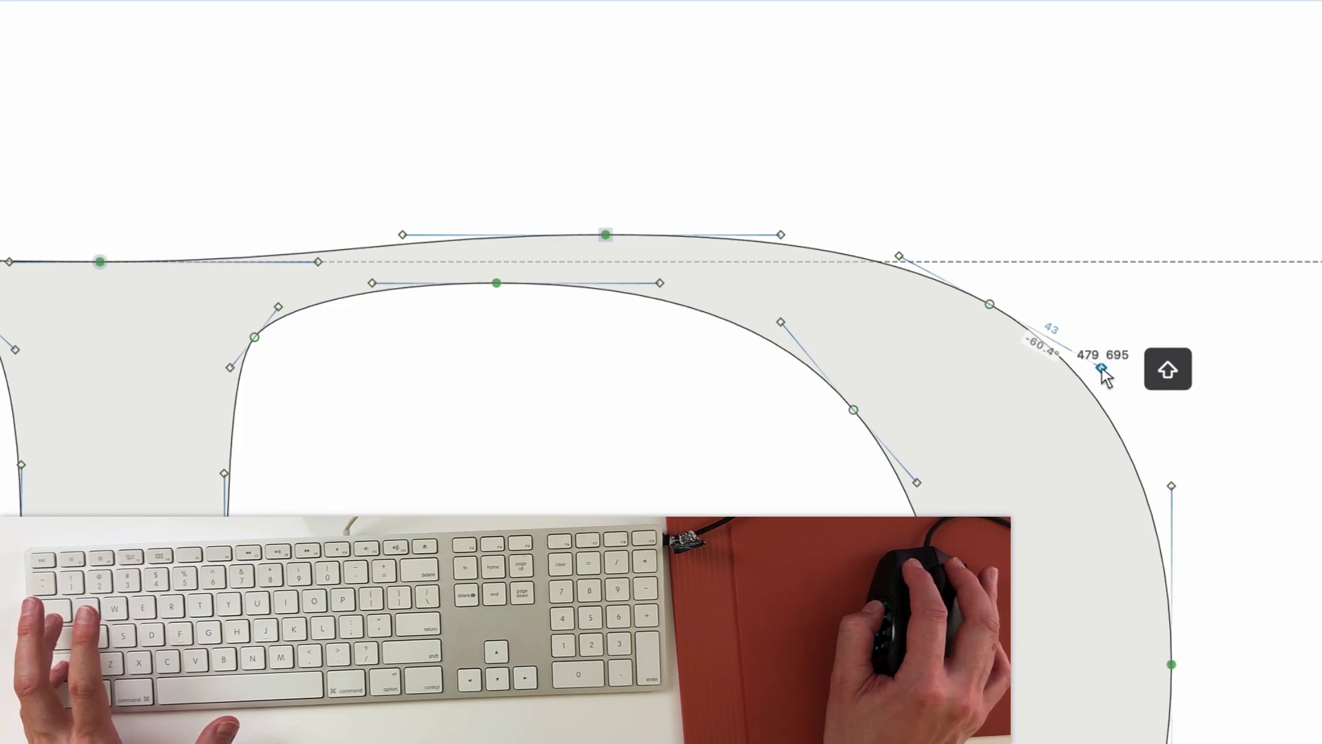
{"action": "mouse_move", "coordinate": [1103, 375]}
{"action": "left_mouse_down"}
{"action": "mouse_move", "coordinate": [1159, 394]}
{"action": "mouse_move", "coordinate": [1023, 337]}
{"action": "mouse_move", "coordinate": [1144, 387]}
{"action": "mouse_move", "coordinate": [1101, 369]}
{"action": "left_mouse_up"}
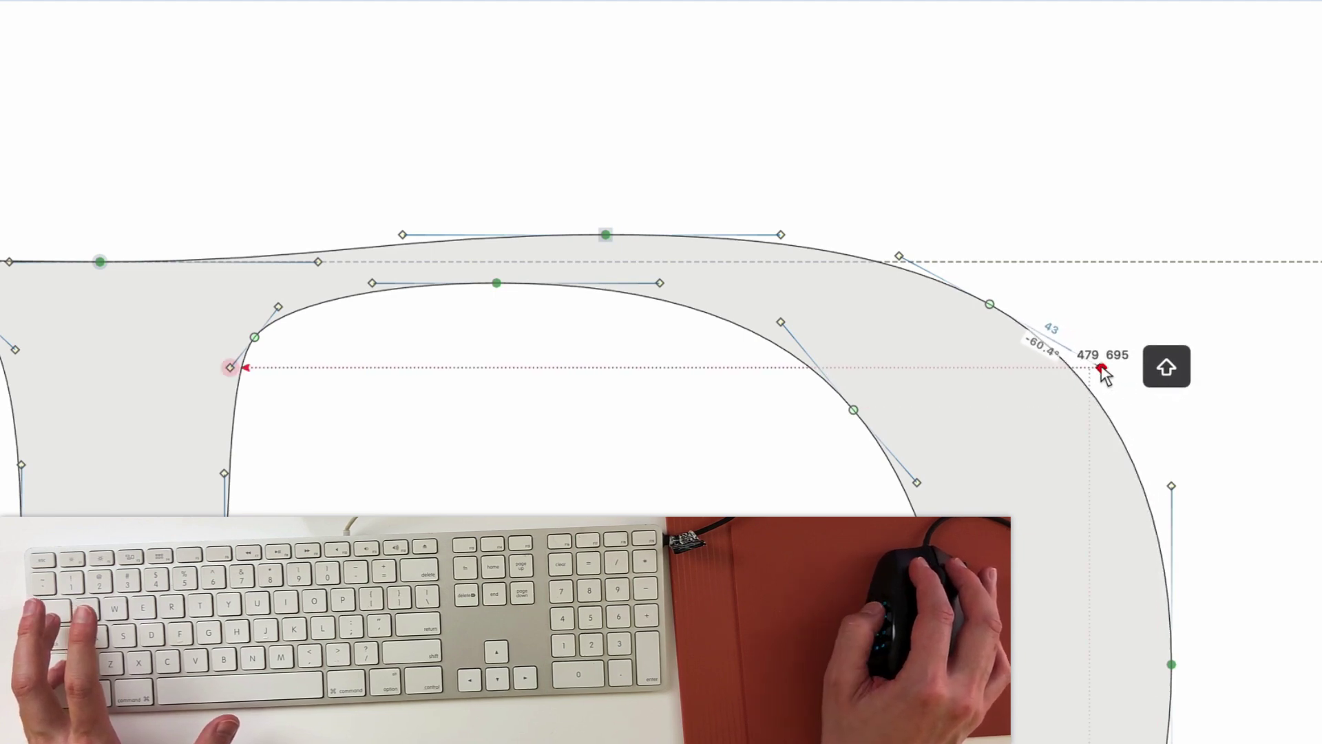